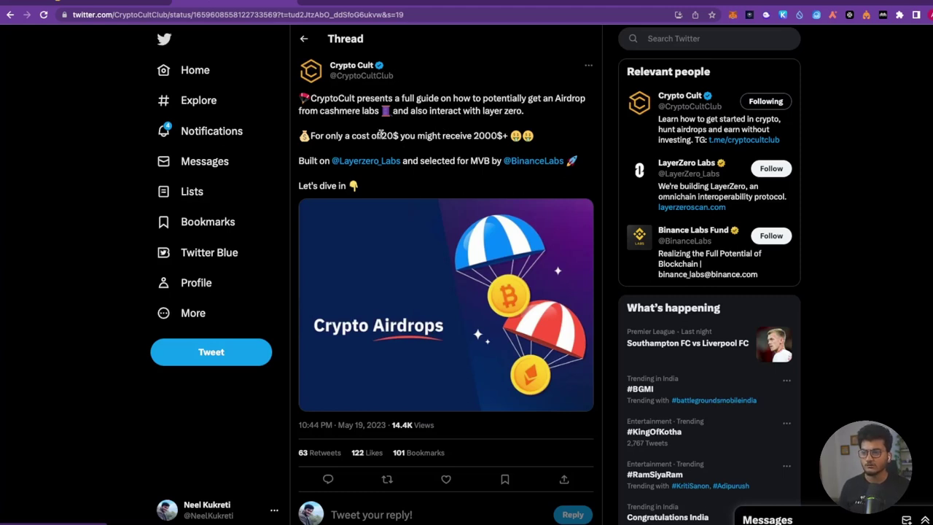
- Examine the Crypto Cult thread for the Cashmere Labs airdrop's cost, potential reward, required steps and funding
{"action": "left_click_drag", "start_coordinate": [380, 136], "coordinate": [400, 136]}
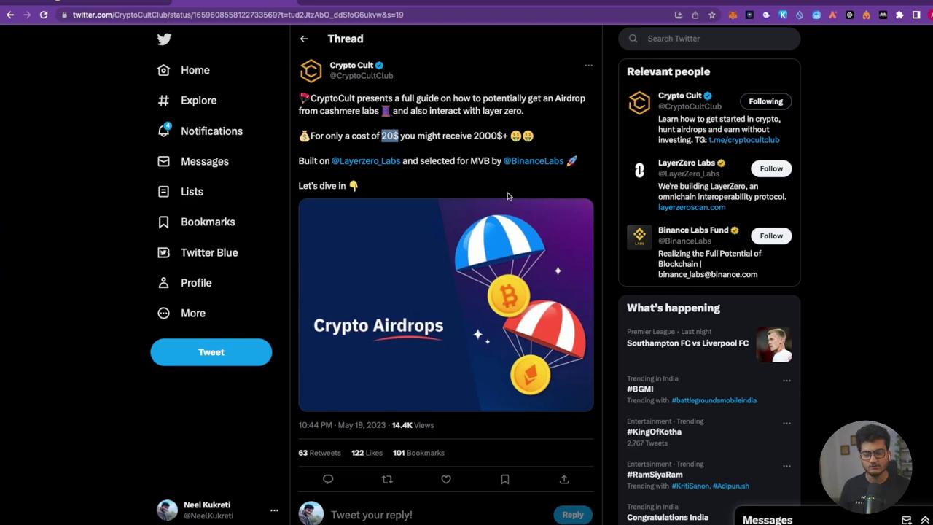
{"action": "left_click", "coordinate": [439, 156]}
{"action": "left_click_drag", "start_coordinate": [473, 136], "coordinate": [497, 136]}
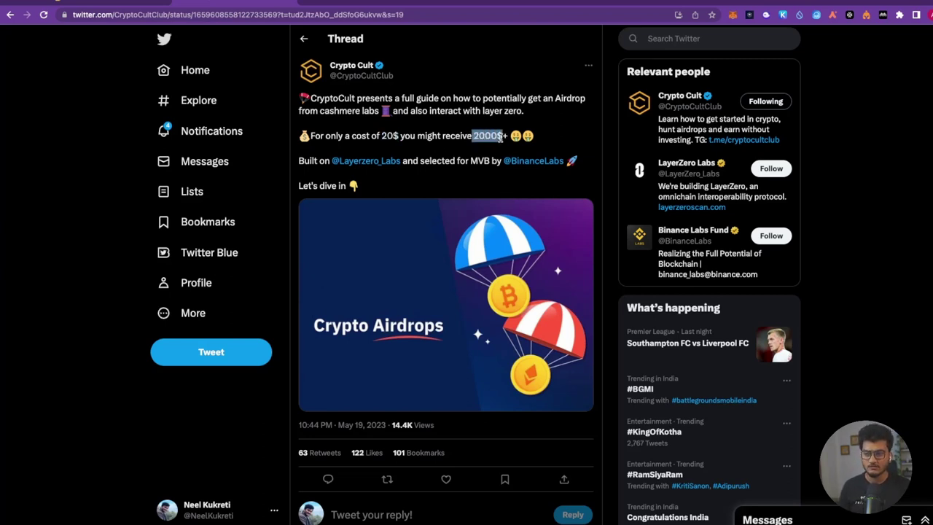
{"action": "scroll", "coordinate": [492, 149], "scroll_direction": "down", "scroll_amount": 3}
{"action": "scroll", "coordinate": [124, 410], "scroll_direction": "down", "scroll_amount": 1}
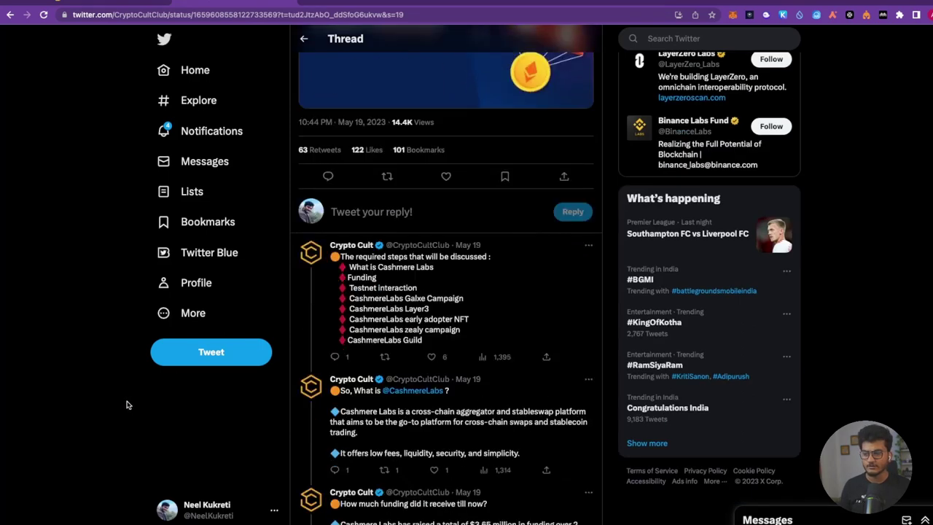
{"action": "scroll", "coordinate": [363, 261], "scroll_direction": "down", "scroll_amount": 1}
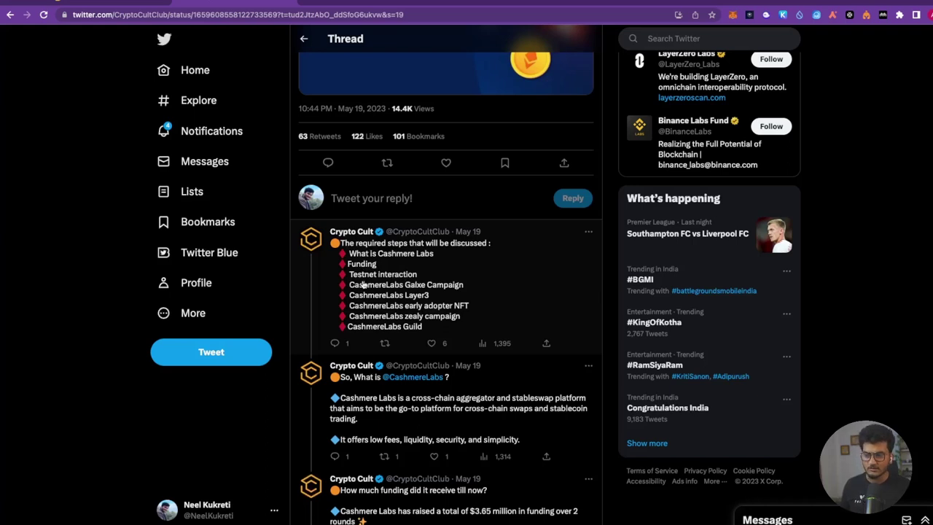
{"action": "scroll", "coordinate": [369, 291], "scroll_direction": "down", "scroll_amount": 2}
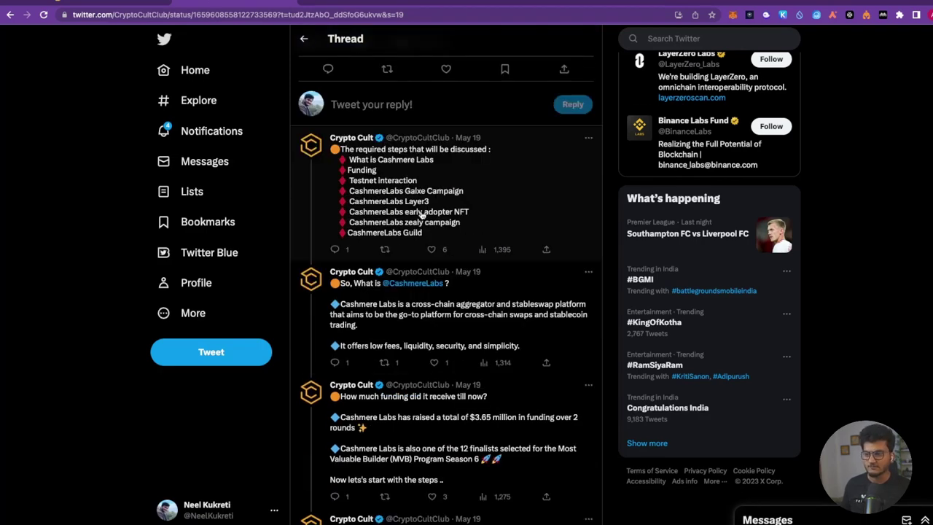
{"action": "scroll", "coordinate": [421, 212], "scroll_direction": "down", "scroll_amount": 3}
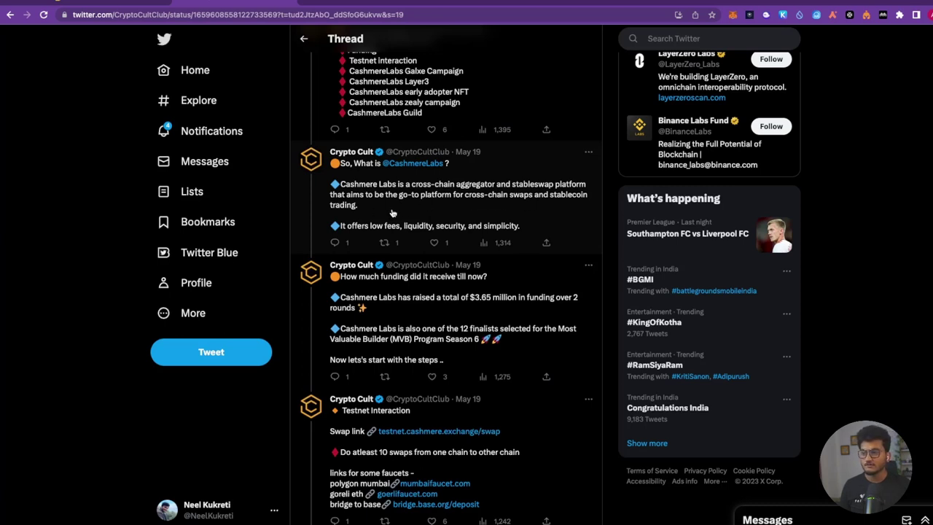
{"action": "scroll", "coordinate": [500, 222], "scroll_direction": "down", "scroll_amount": 2}
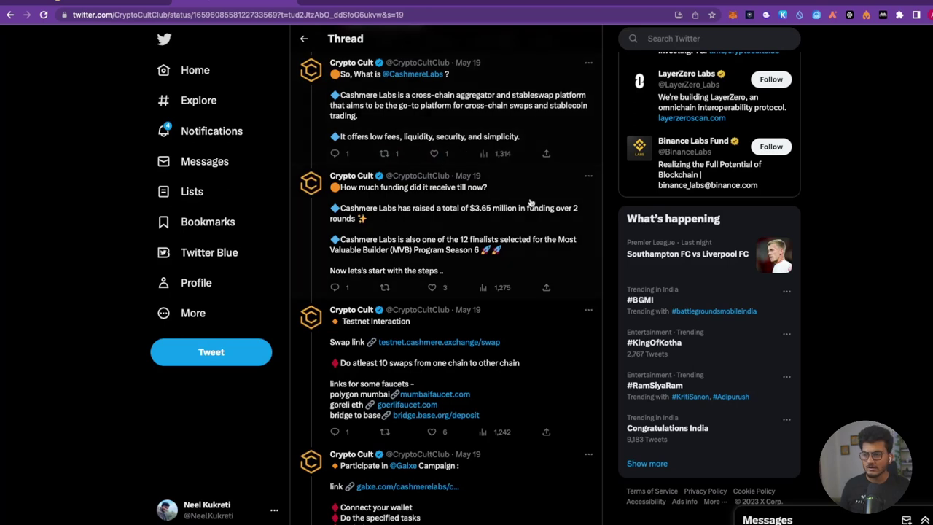
{"action": "scroll", "coordinate": [535, 215], "scroll_direction": "down", "scroll_amount": 1}
{"action": "scroll", "coordinate": [535, 214], "scroll_direction": "down", "scroll_amount": 1}
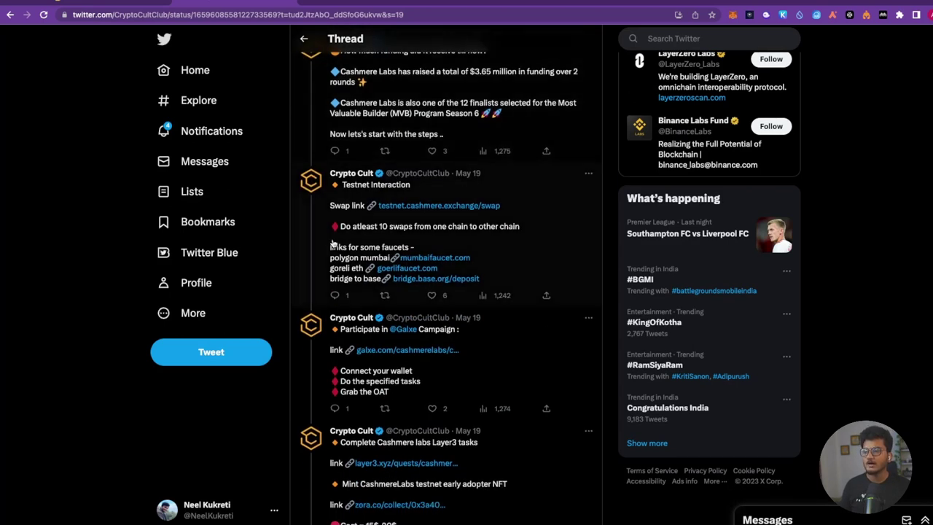
- Open the thread's testnet.cashmere.exchange/swap link and connect the MetaMask wallet, allowing the network switch to Polygon Mumbai
{"action": "left_click", "coordinate": [397, 207]}
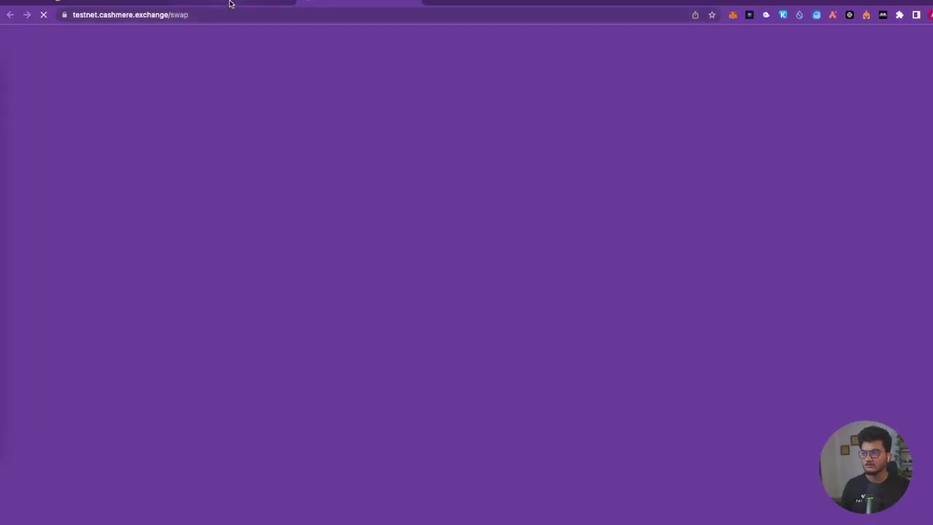
{"action": "left_click", "coordinate": [230, 6]}
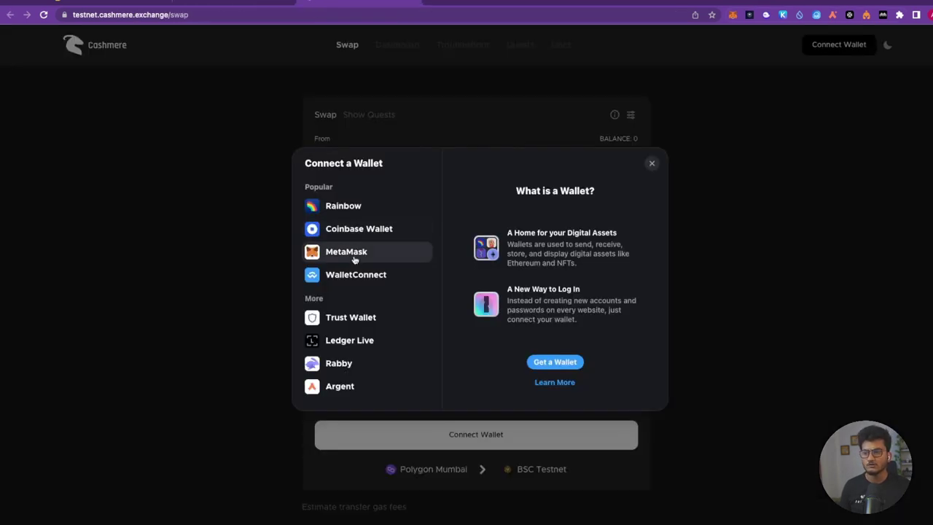
{"action": "left_click", "coordinate": [408, 252]}
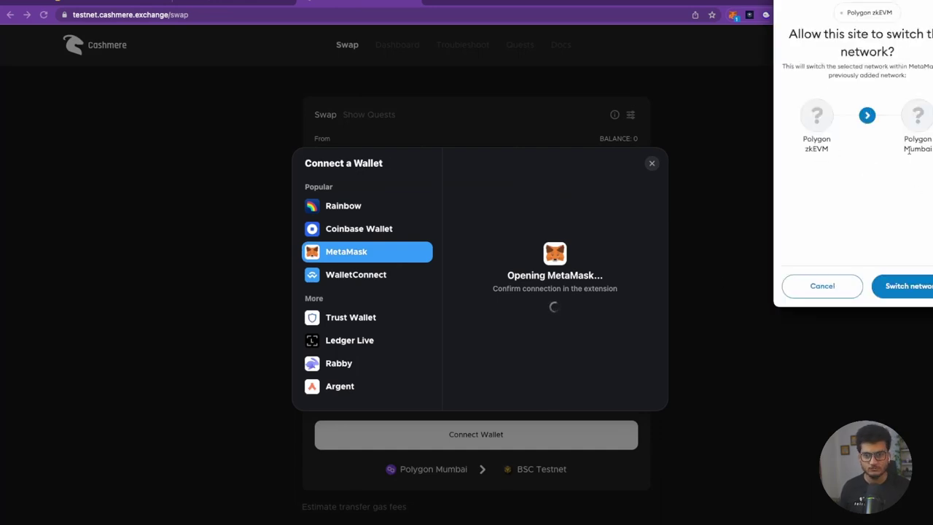
{"action": "left_click", "coordinate": [899, 286]}
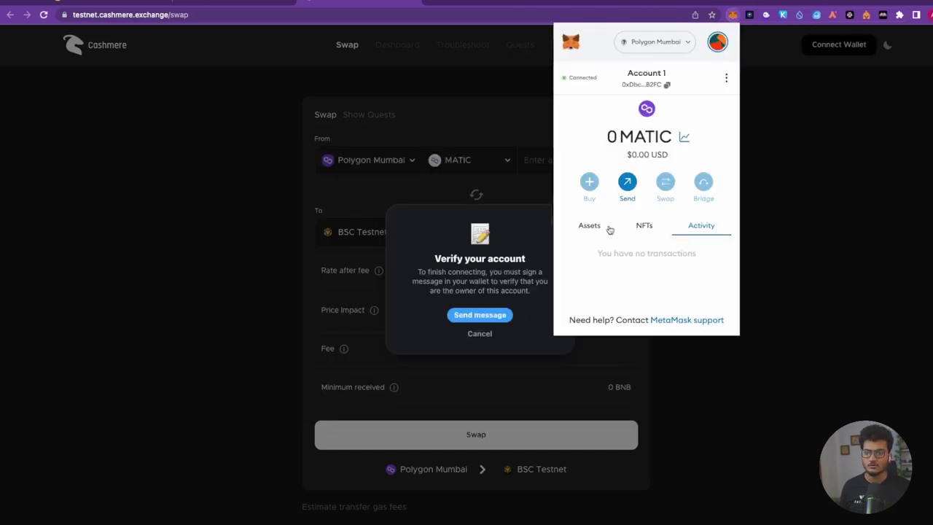
{"action": "left_click", "coordinate": [601, 227]}
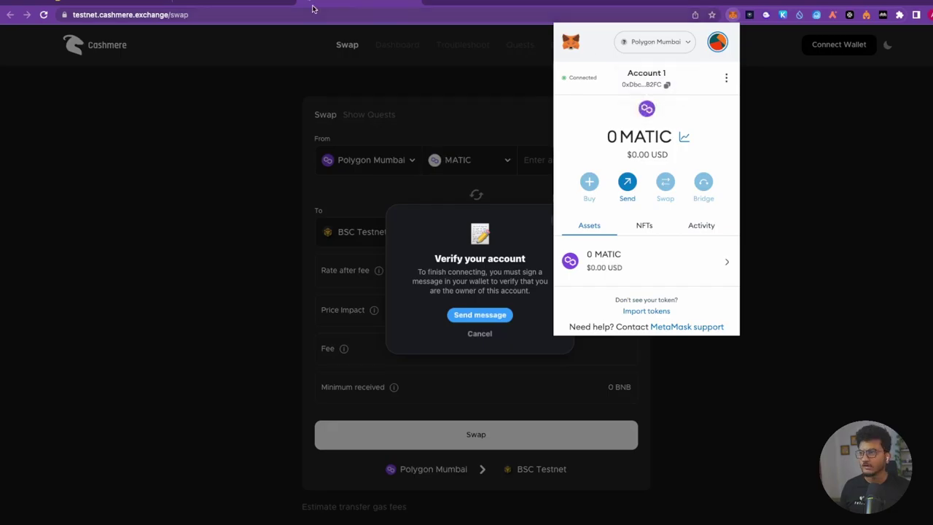
- Request test MATIC from the thread's mumbaifaucet.com link using the copied wallet address and check the wallet's balance
{"action": "left_click", "coordinate": [492, 4]}
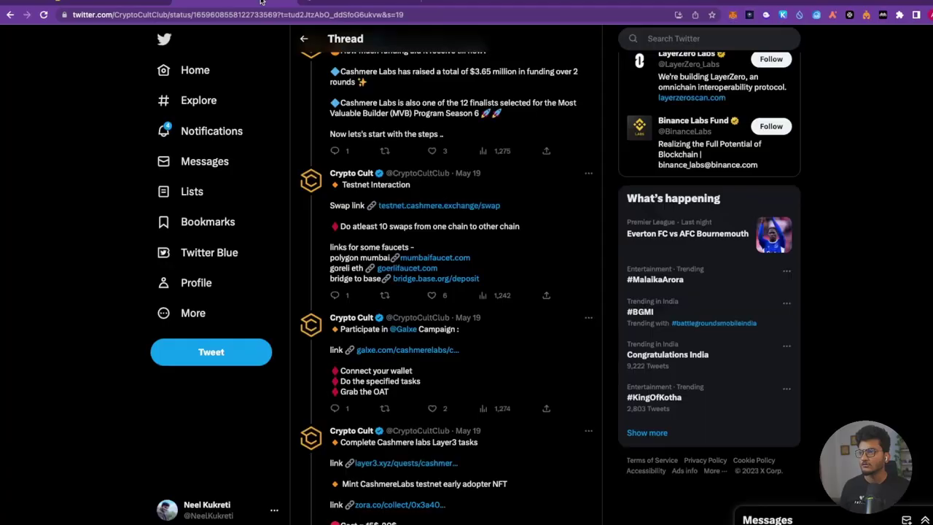
{"action": "left_click", "coordinate": [431, 258]}
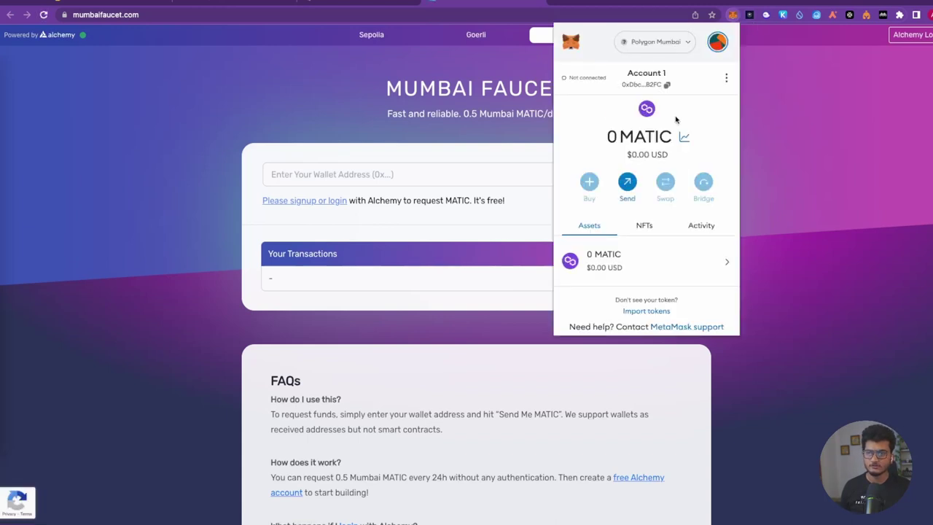
{"action": "left_click", "coordinate": [667, 84]}
{"action": "left_click", "coordinate": [428, 173]}
{"action": "key", "text": "ctrl+v"}
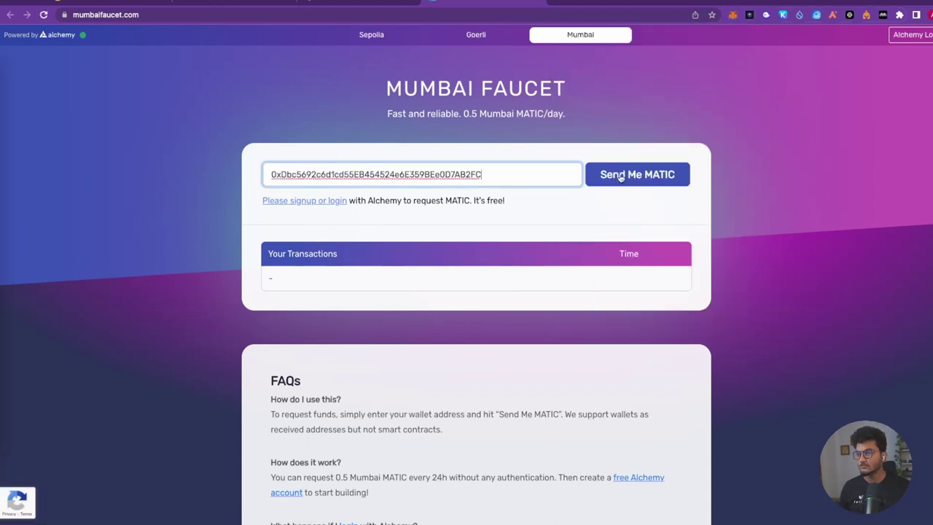
{"action": "left_click", "coordinate": [621, 175]}
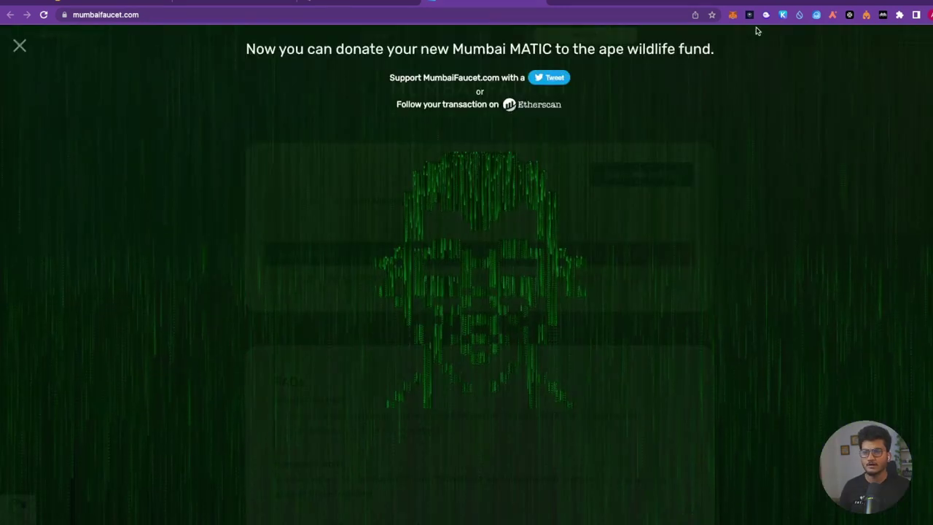
{"action": "left_click", "coordinate": [733, 15]}
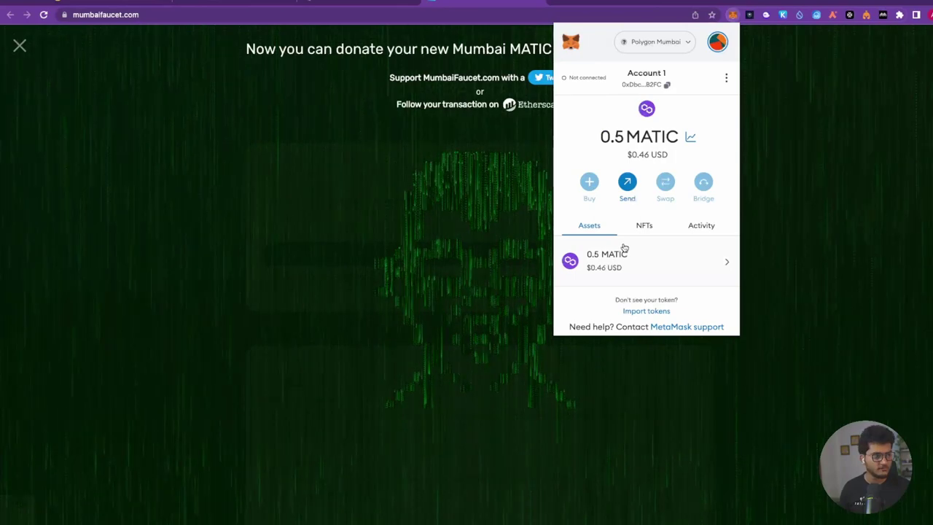
- Verify the account on the Cashmere swap page by signing its sign-in message in MetaMask
{"action": "left_click", "coordinate": [408, 265]}
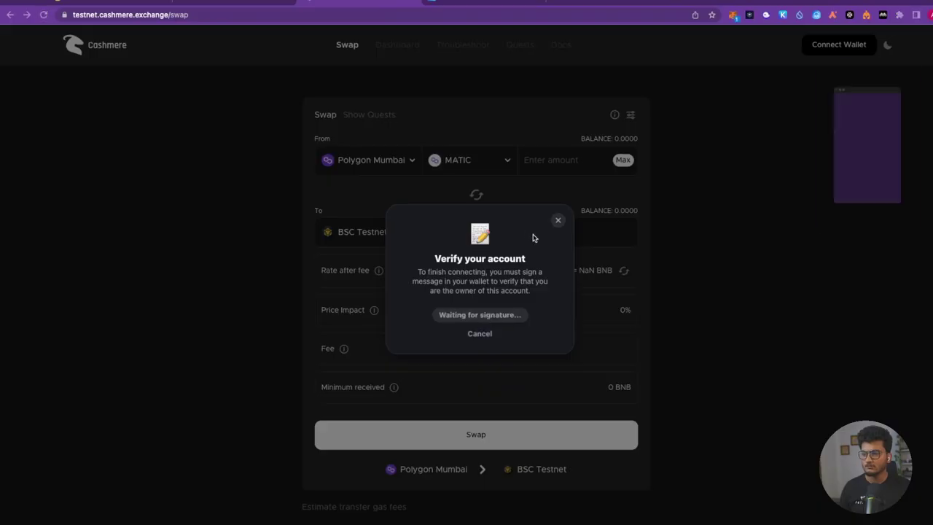
{"action": "scroll", "coordinate": [895, 209], "scroll_direction": "down", "scroll_amount": 2}
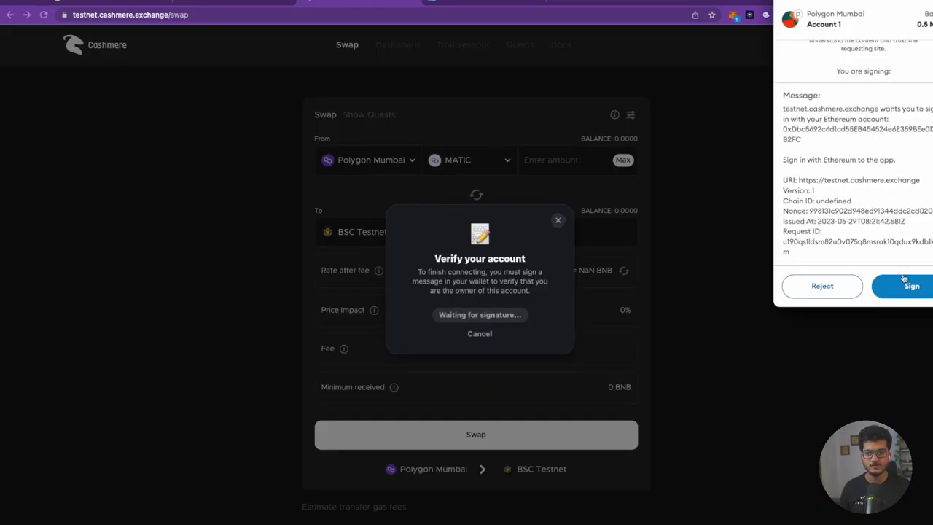
{"action": "left_click", "coordinate": [905, 280]}
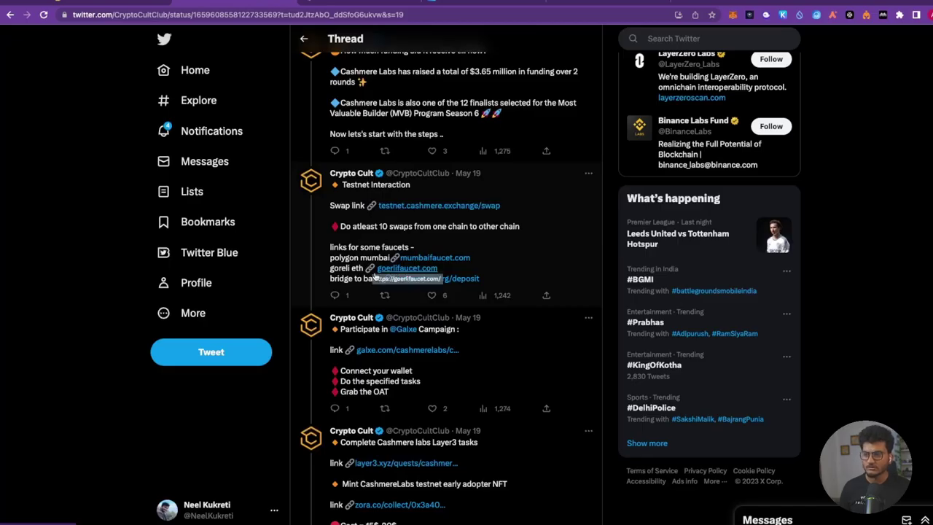
- Request Goerli ETH from the thread's goerlifaucet.com link for the same wallet address, completing the reCAPTCHA, and view the wallet
{"action": "left_click", "coordinate": [407, 269]}
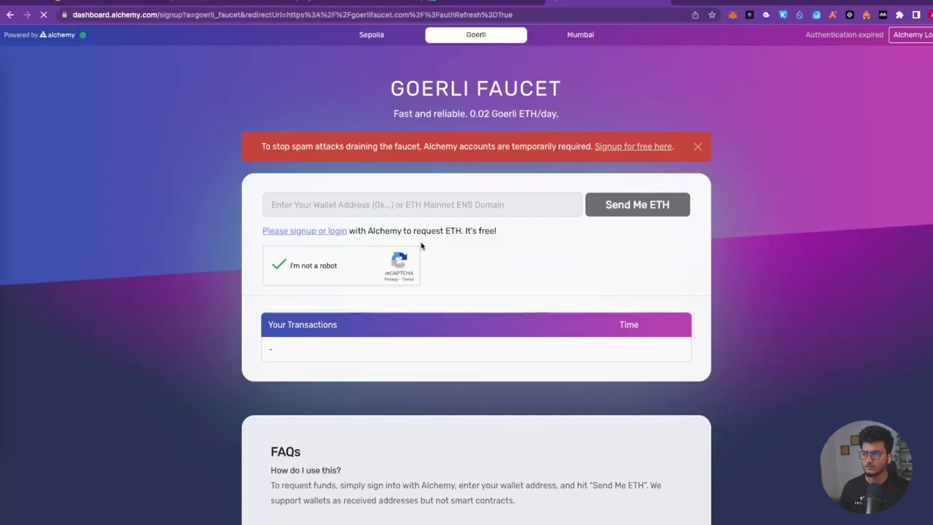
{"action": "left_click", "coordinate": [394, 216]}
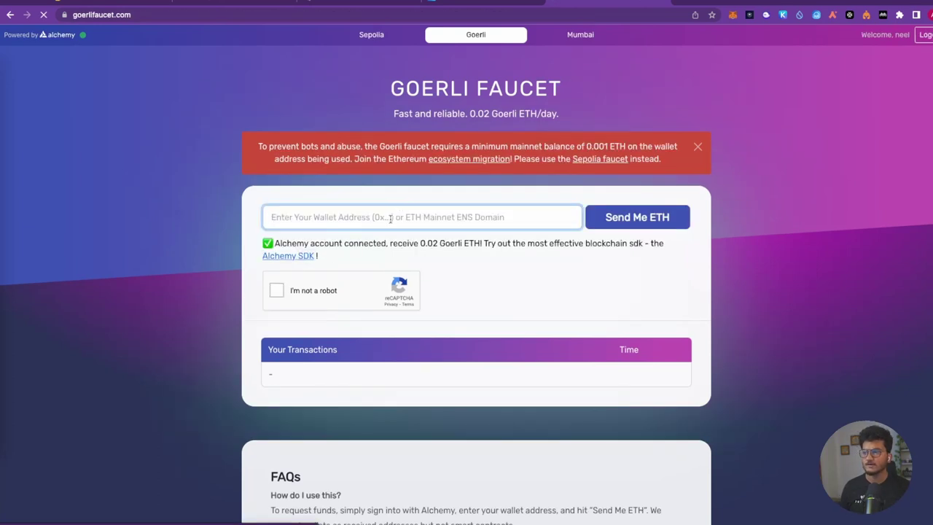
{"action": "key", "text": "ctrl+v"}
{"action": "left_click", "coordinate": [276, 290]}
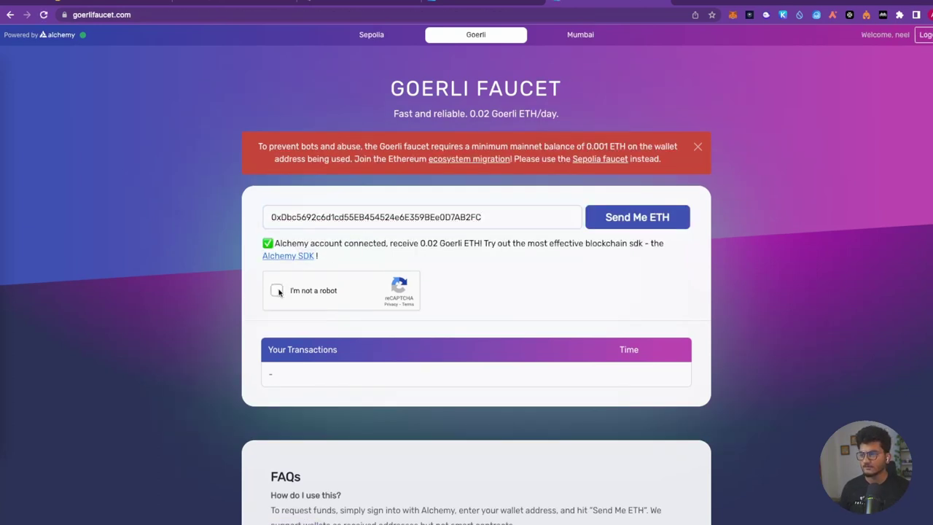
{"action": "left_click", "coordinate": [598, 220]}
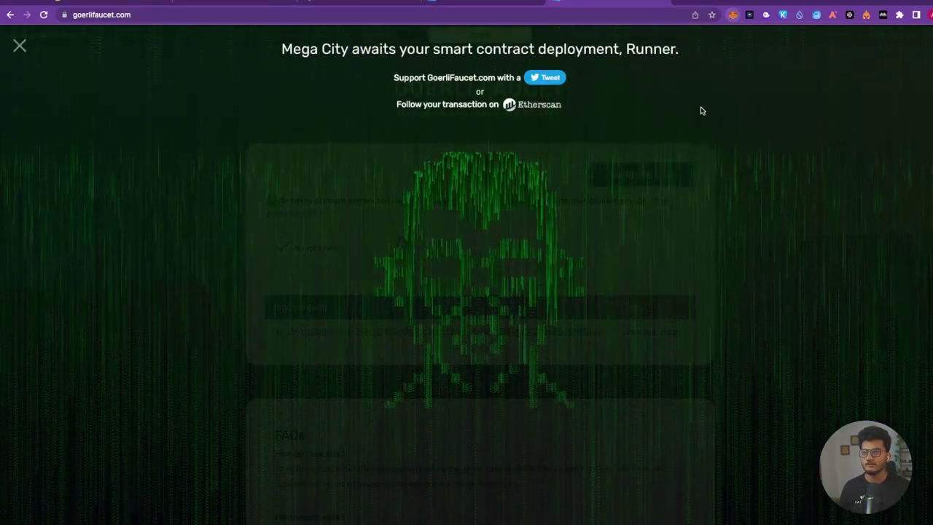
{"action": "left_click", "coordinate": [733, 14]}
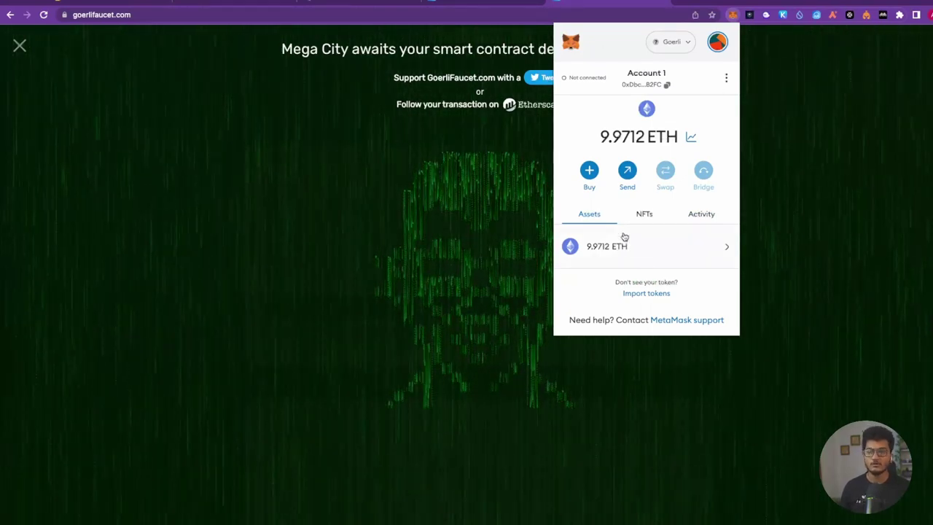
- Switch the wallet back to Polygon Mumbai and check the Cashmere fee for swapping 0.5 MATIC to BNB on BSC Testnet
{"action": "left_click", "coordinate": [674, 43]}
{"action": "scroll", "coordinate": [649, 191], "scroll_direction": "down", "scroll_amount": 5}
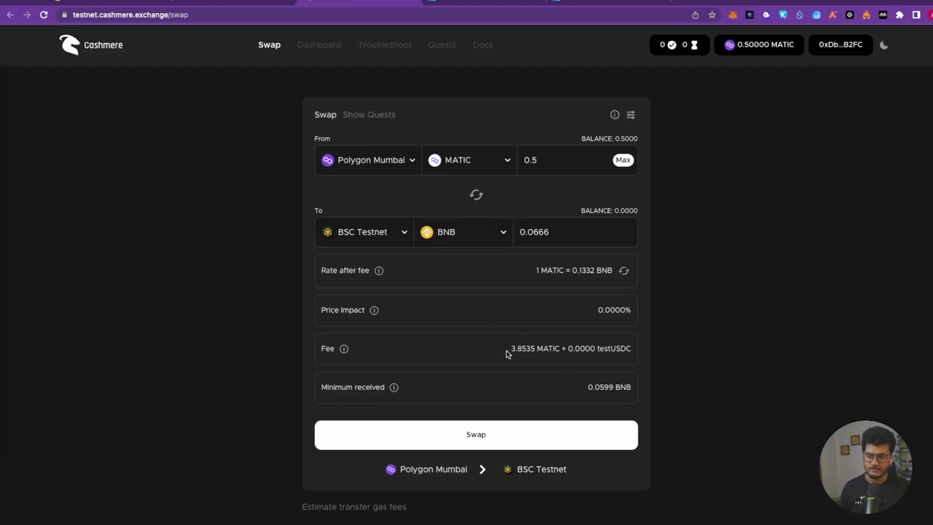
{"action": "left_click_drag", "start_coordinate": [508, 354], "coordinate": [534, 351]}
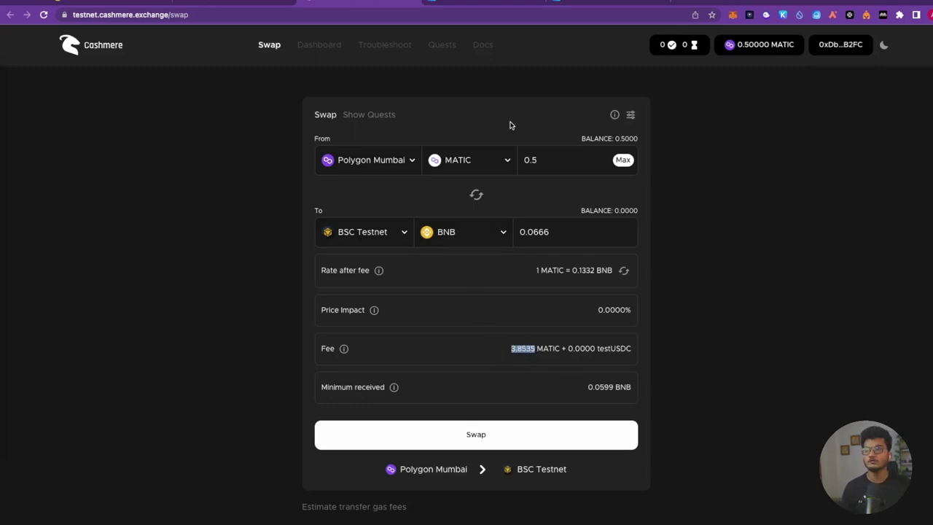
- Try to request more MATIC from the Mumbai Faucet for the same wallet address and read its response
{"action": "left_click", "coordinate": [488, 2]}
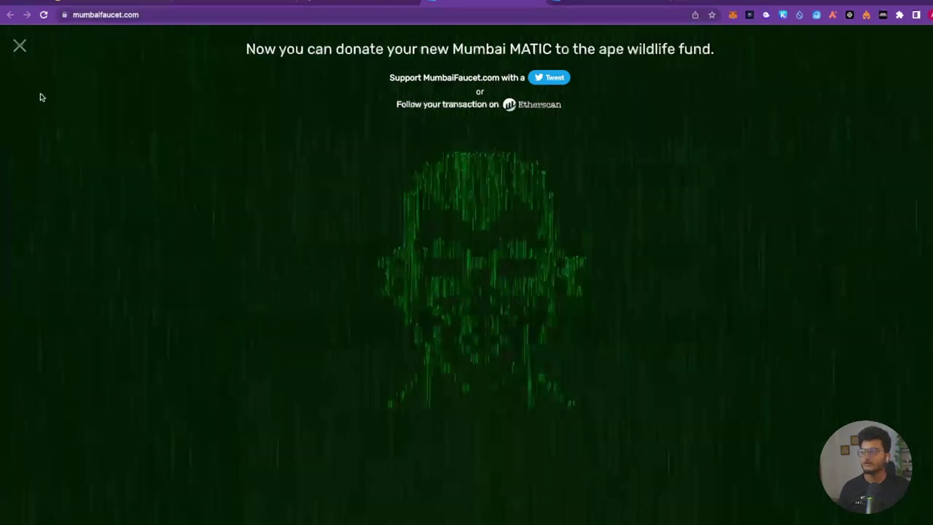
{"action": "left_click", "coordinate": [20, 47]}
{"action": "key", "text": "ctrl+v"}
{"action": "key", "text": "Return"}
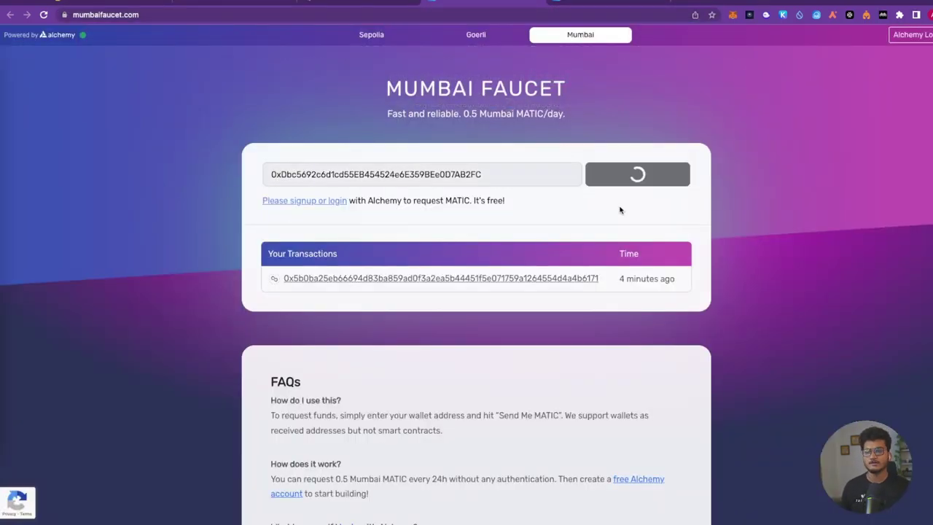
{"action": "left_click_drag", "start_coordinate": [540, 147], "coordinate": [570, 147]}
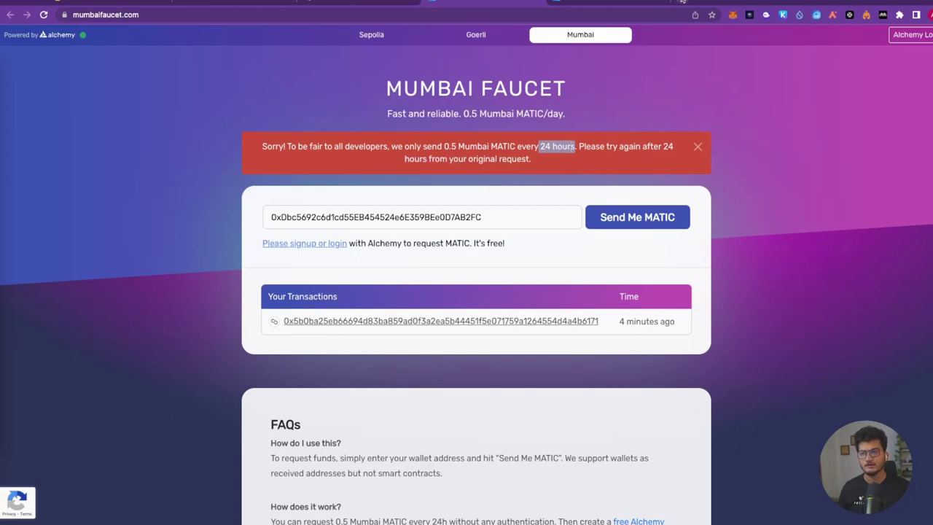
- Search Google for "polygon mumbai faucet" and open the Polygon Faucet site at faucet.polygon.technology
{"action": "left_click", "coordinate": [682, 1]}
{"action": "type", "text": "polygon mumbai faucet"}
{"action": "key", "text": "Return"}
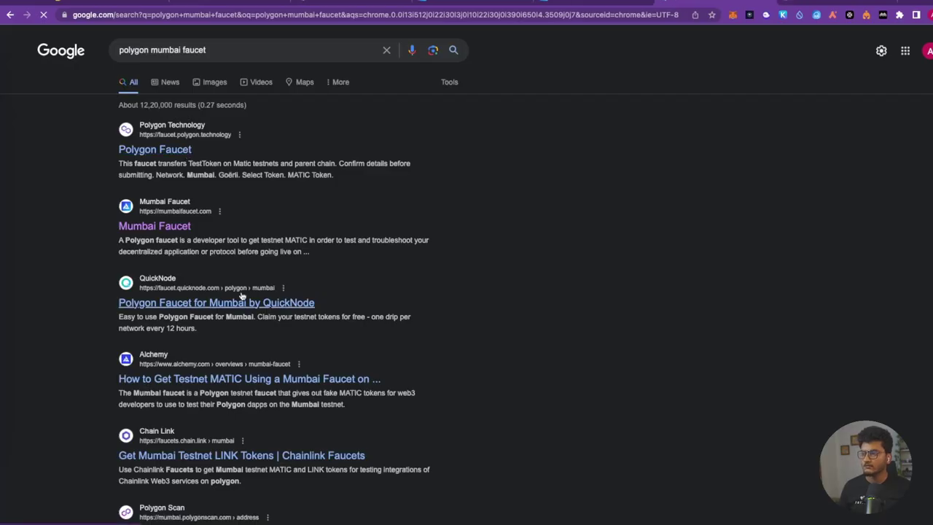
{"action": "left_click", "coordinate": [653, 3]}
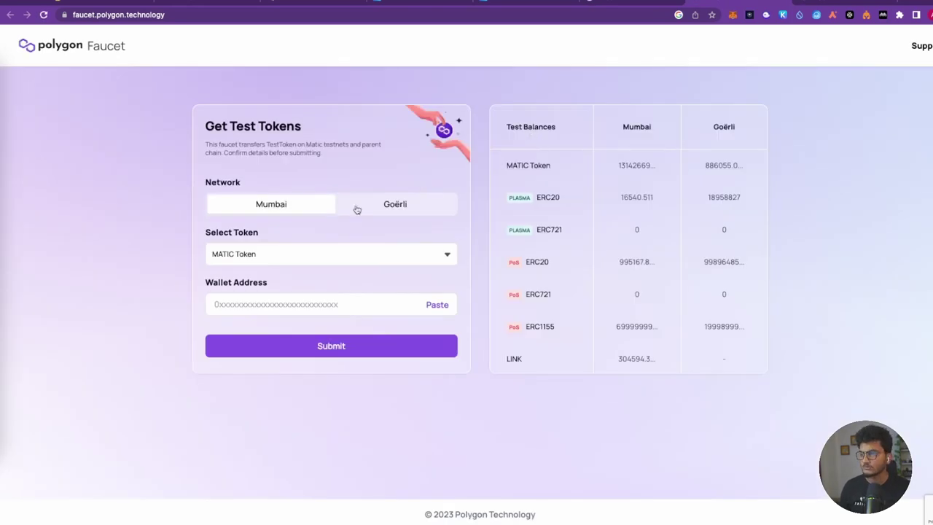
- Return to the Crypto Cult thread and check the MetaMask wallet's MATIC balance on Polygon Mumbai
{"action": "left_click", "coordinate": [583, 2]}
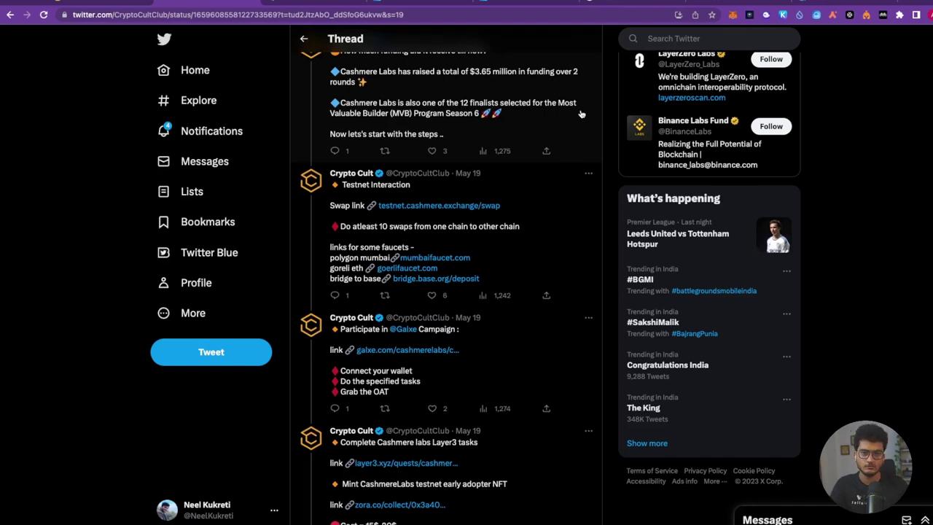
{"action": "key", "text": "alt+shift+m"}
{"action": "left_click", "coordinate": [591, 222]}
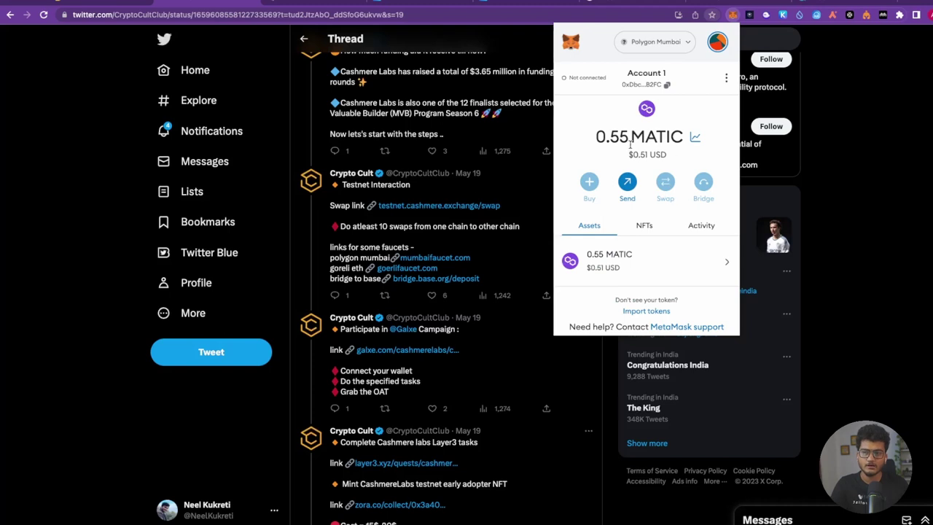
- Switch MetaMask to the Goerli network and connect it to the Base bridge linked in the thread
{"action": "left_click", "coordinate": [655, 44]}
{"action": "scroll", "coordinate": [652, 192], "scroll_direction": "up", "scroll_amount": 3}
{"action": "left_click", "coordinate": [627, 116]}
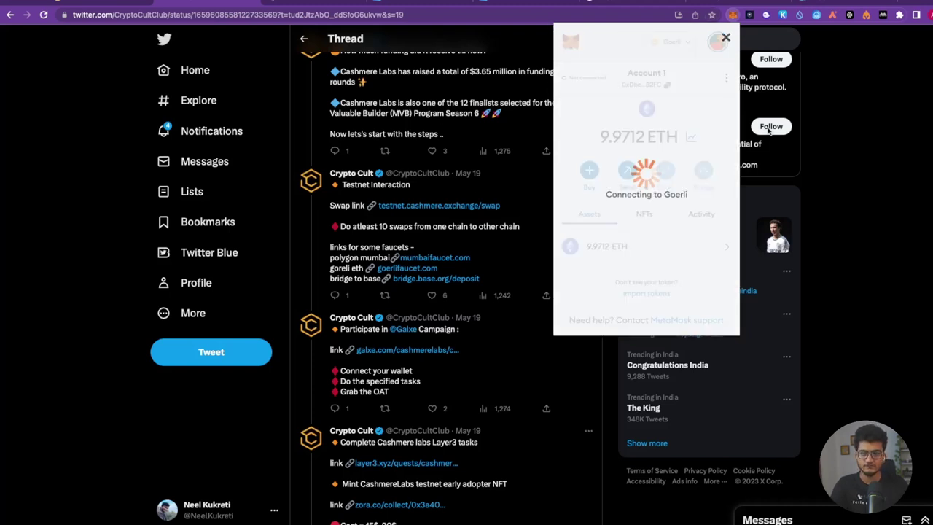
{"action": "left_click", "coordinate": [815, 209]}
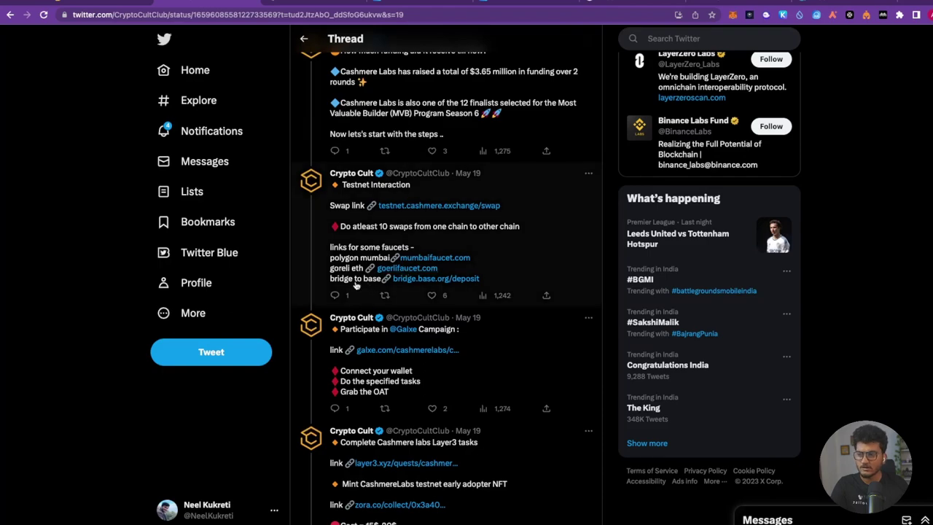
{"action": "left_click", "coordinate": [429, 280]}
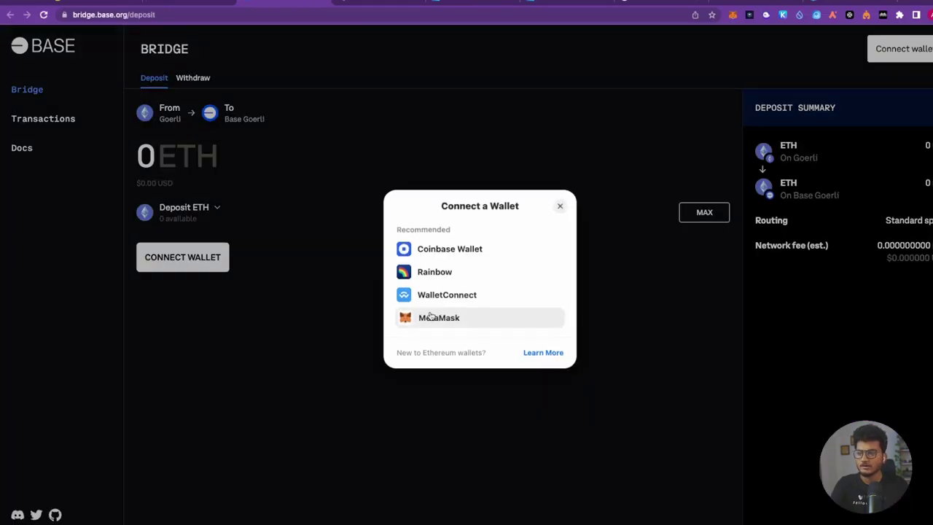
{"action": "left_click", "coordinate": [452, 316]}
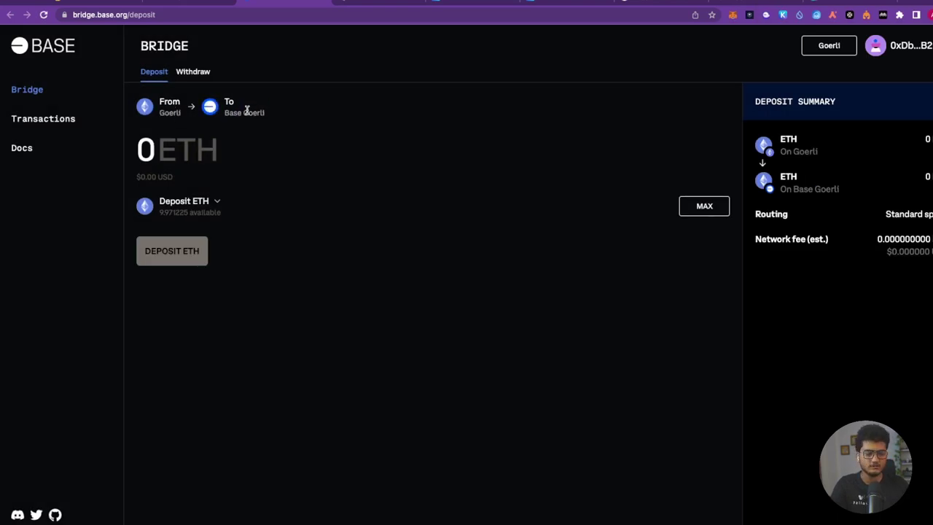
- Deposit 4 ETH from Goerli to Base Goerli, confirm it in MetaMask and check the deposit's status in the wallet
{"action": "left_click", "coordinate": [708, 206]}
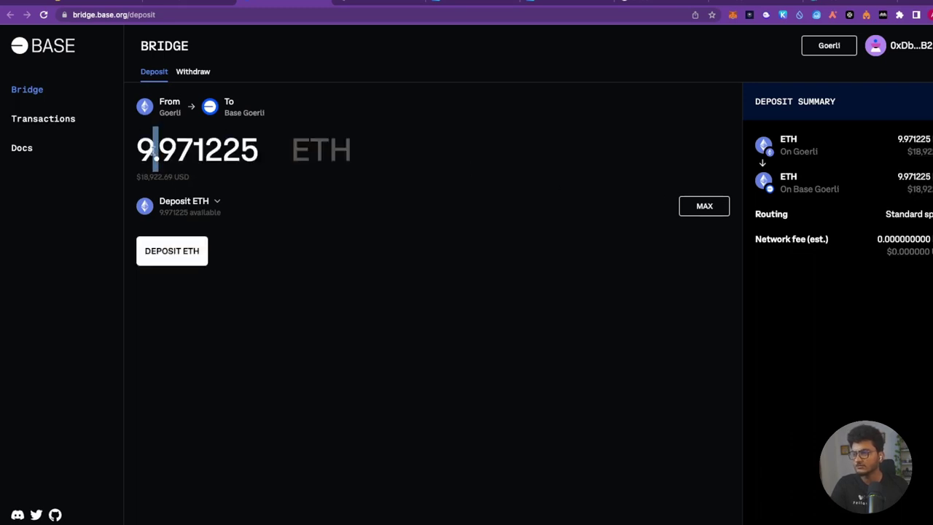
{"action": "left_click_drag", "start_coordinate": [139, 150], "coordinate": [389, 153]}
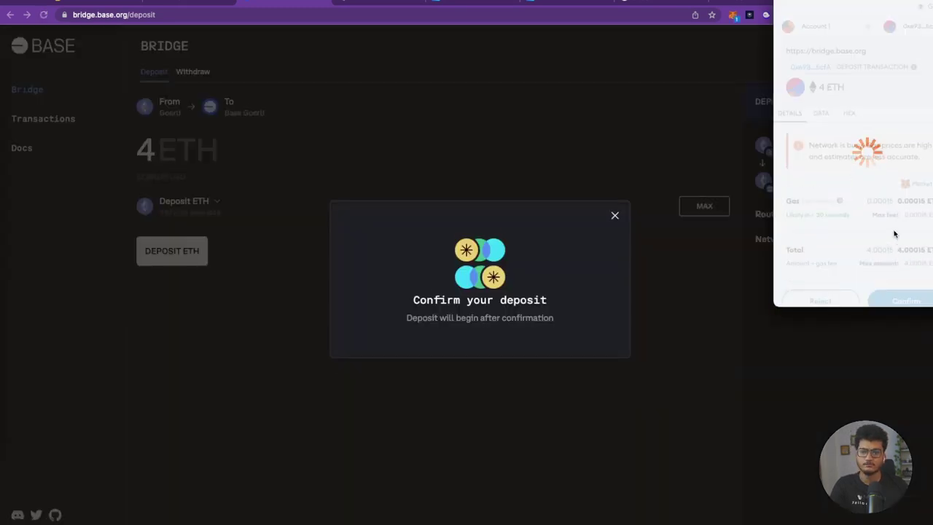
{"action": "left_click", "coordinate": [901, 281]}
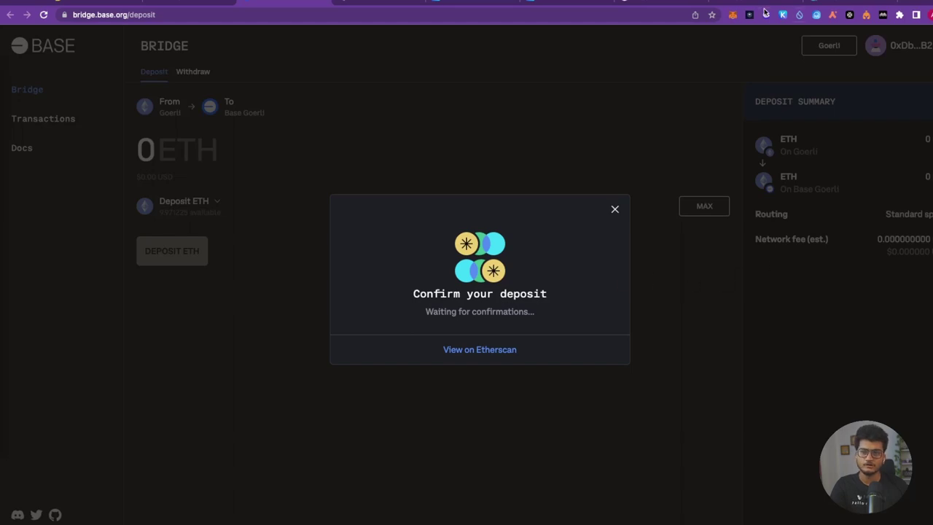
{"action": "left_click", "coordinate": [733, 15]}
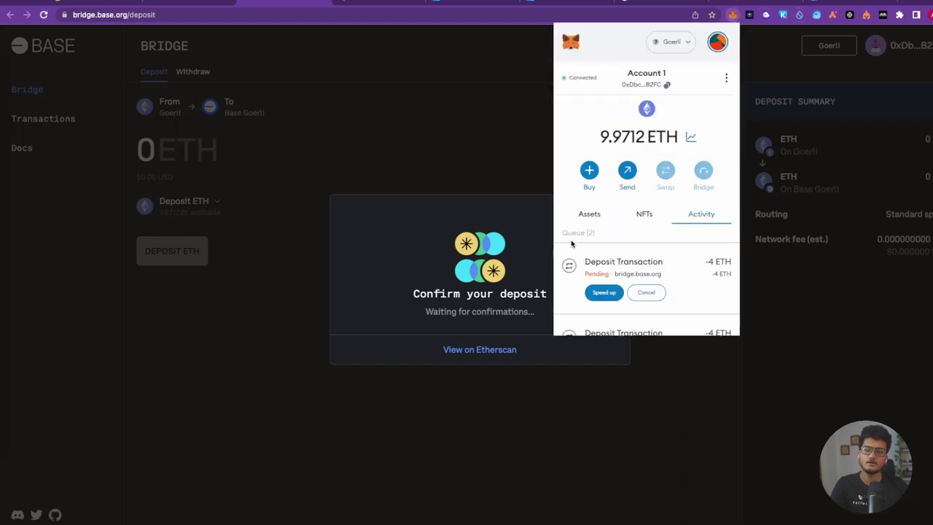
{"action": "left_click", "coordinate": [593, 215]}
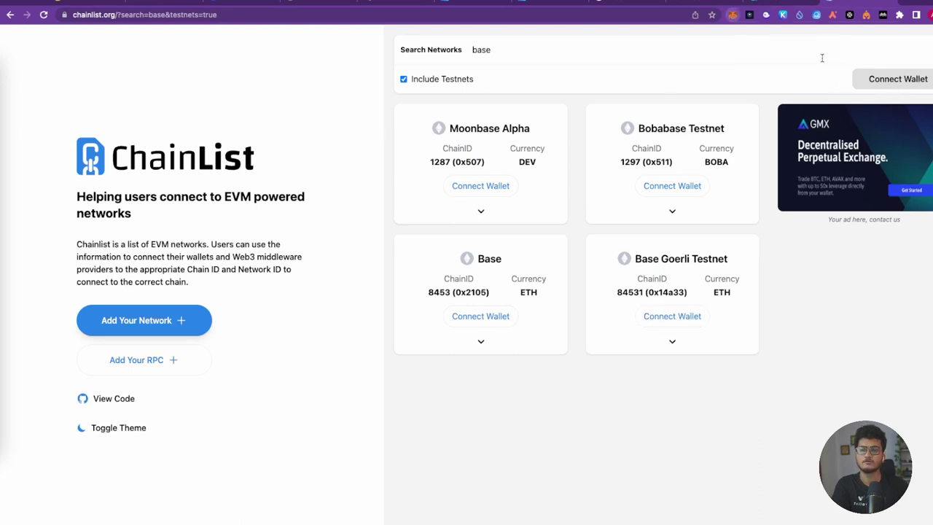
- Add the Base Goerli Testnet to MetaMask from ChainList, switch to it and check the wallet's ETH balance
{"action": "left_click", "coordinate": [672, 315]}
{"action": "left_click", "coordinate": [894, 287]}
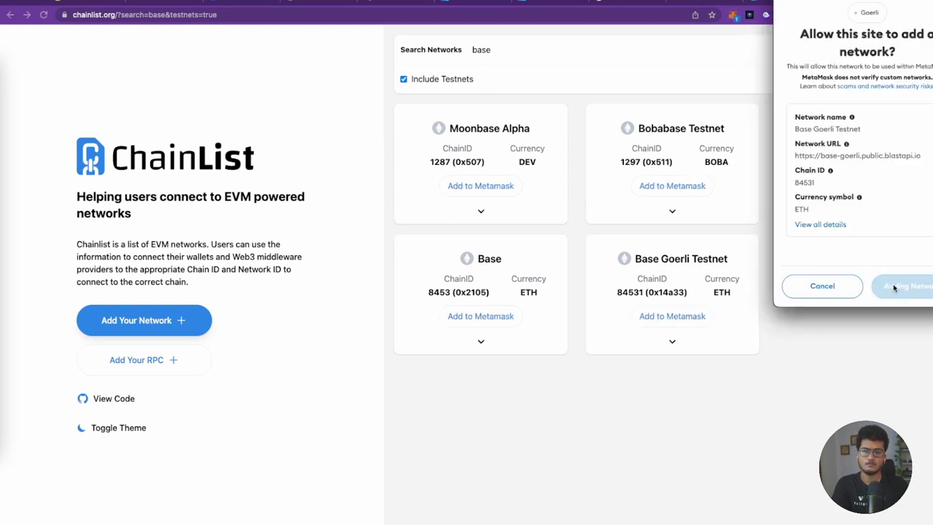
{"action": "left_click", "coordinate": [908, 286]}
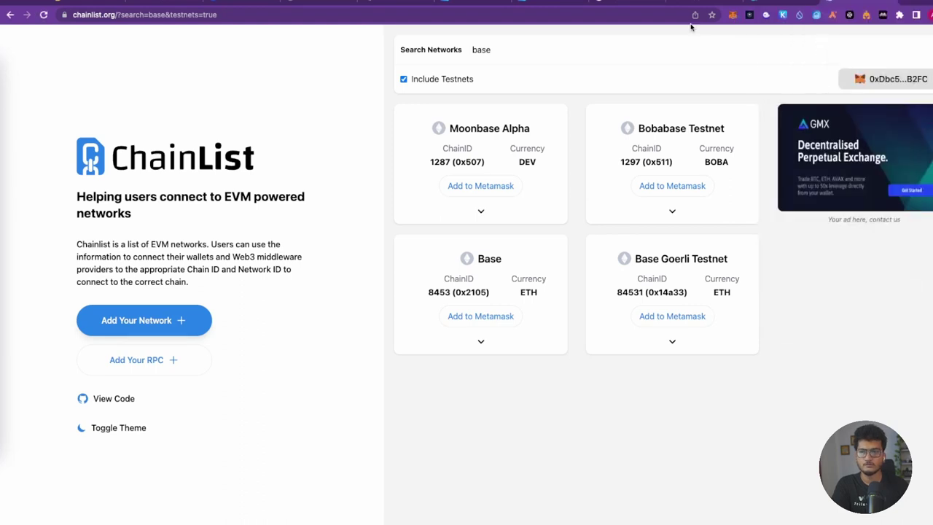
{"action": "left_click", "coordinate": [733, 15]}
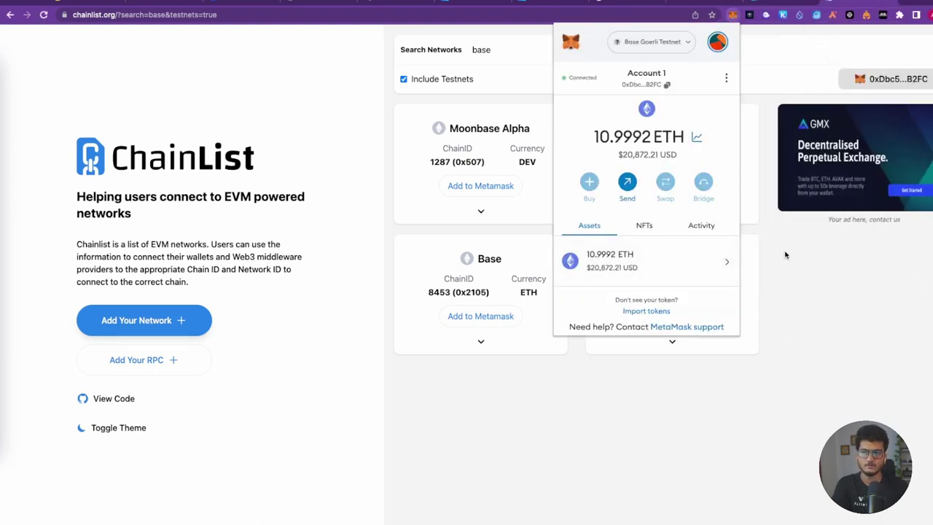
{"action": "left_click", "coordinate": [820, 309]}
- Swap 2 ETH on Base Goerli for MATIC on Polygon Mumbai on Cashmere, signing and confirming it in MetaMask
{"action": "left_click", "coordinate": [380, 1]}
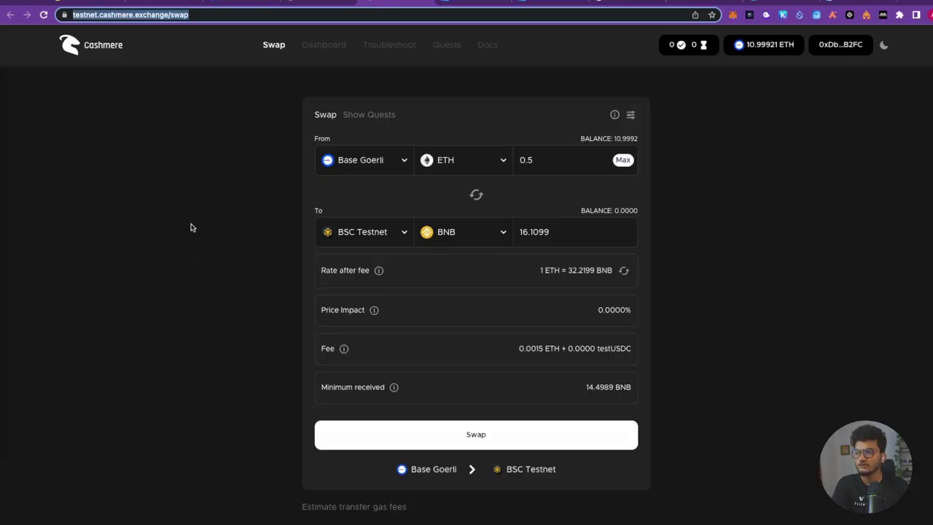
{"action": "left_click", "coordinate": [253, 257]}
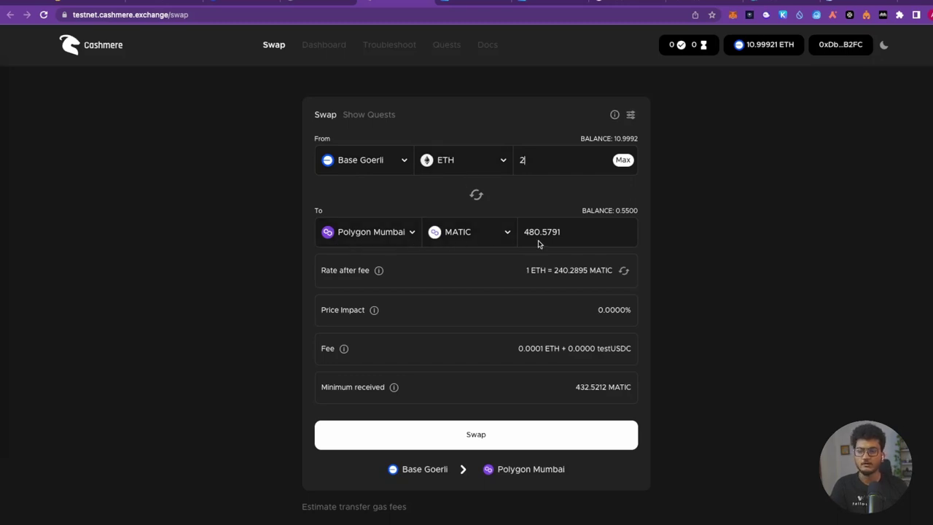
{"action": "left_click", "coordinate": [501, 431]}
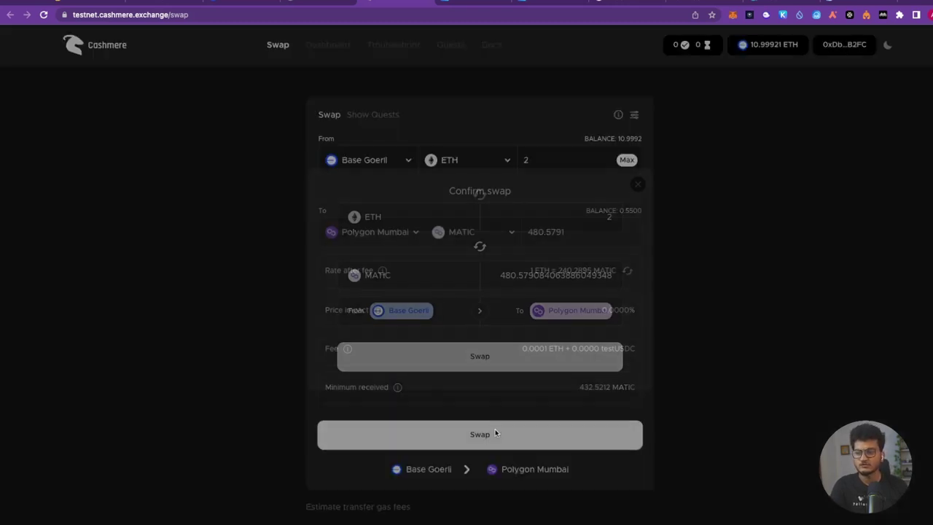
{"action": "left_click", "coordinate": [499, 358]}
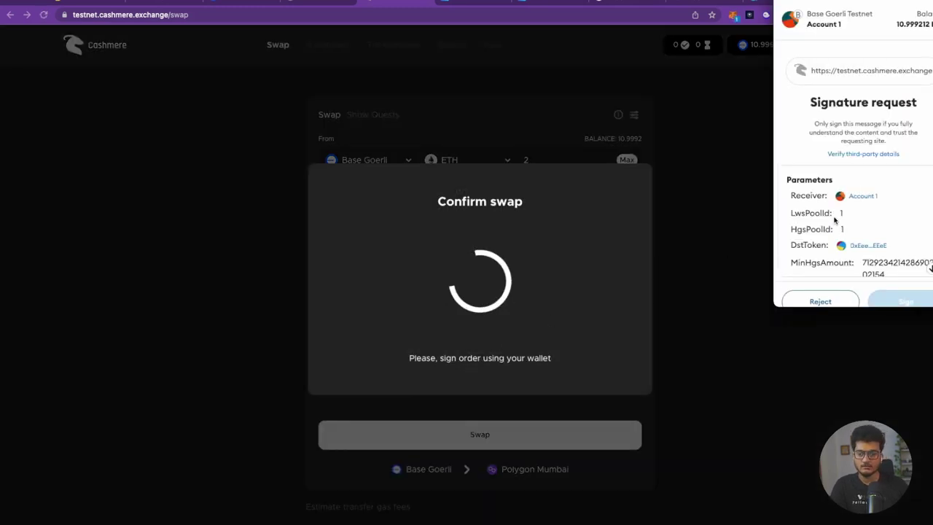
{"action": "left_click", "coordinate": [931, 269]}
{"action": "left_click", "coordinate": [902, 301]}
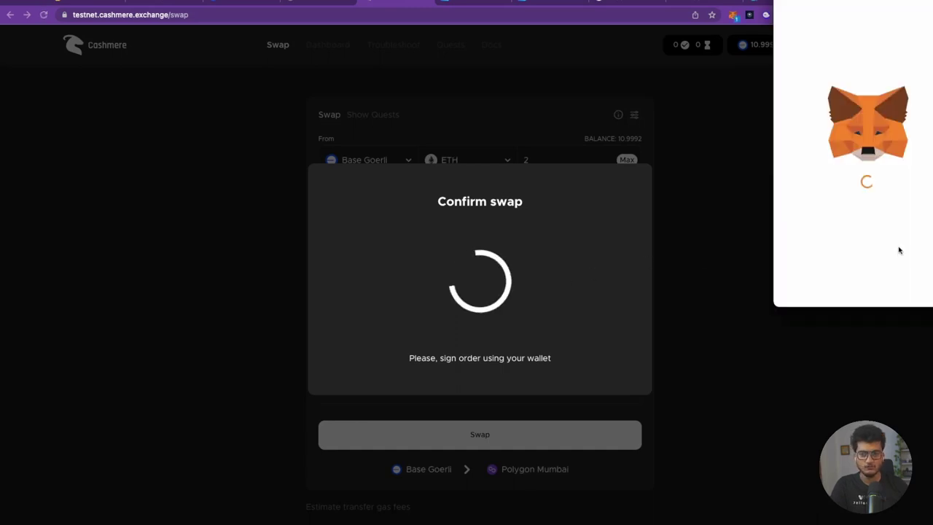
{"action": "left_click", "coordinate": [911, 289]}
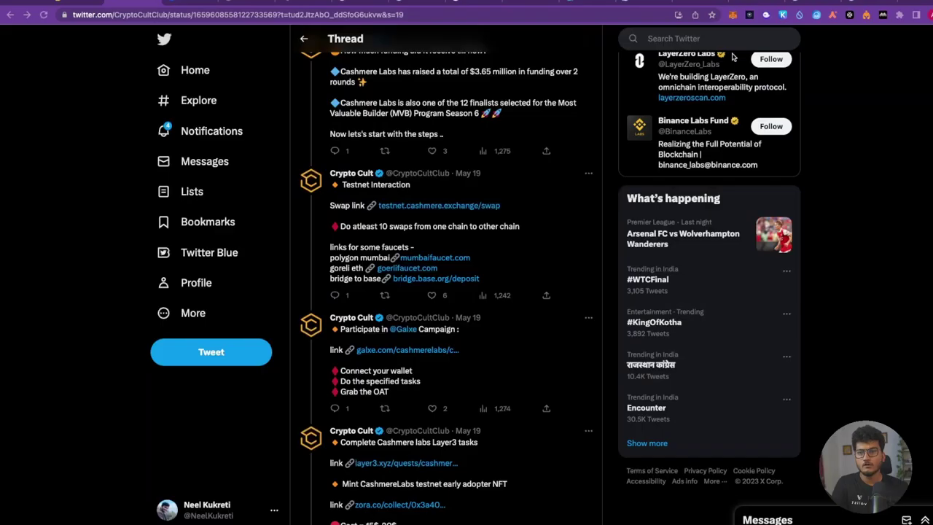
- Check the MetaMask wallet's MATIC balance on Polygon Mumbai after the swap
{"action": "left_click", "coordinate": [733, 14]}
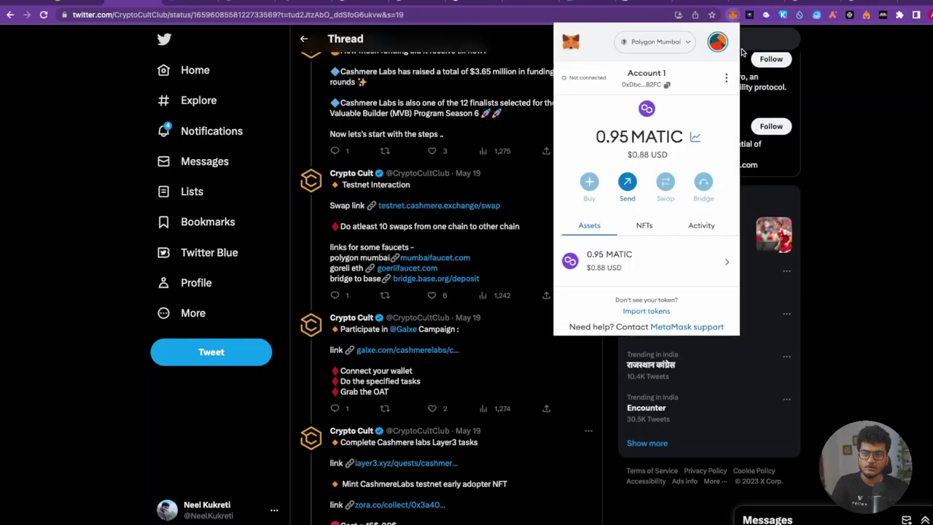
{"action": "left_click", "coordinate": [852, 200]}
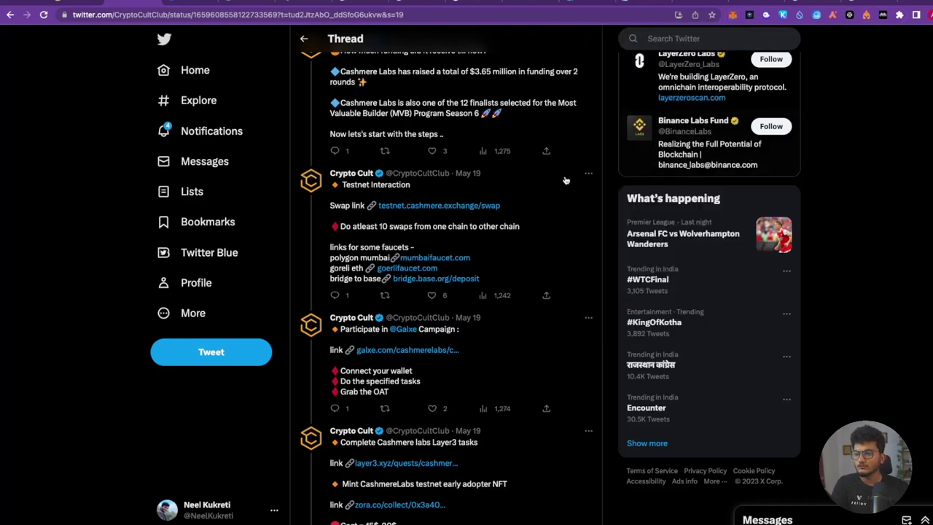
- Open the Galxe campaign linked in the Crypto Cult thread and sign in to Galxe with the MetaMask wallet
{"action": "scroll", "coordinate": [501, 193], "scroll_direction": "down", "scroll_amount": 1}
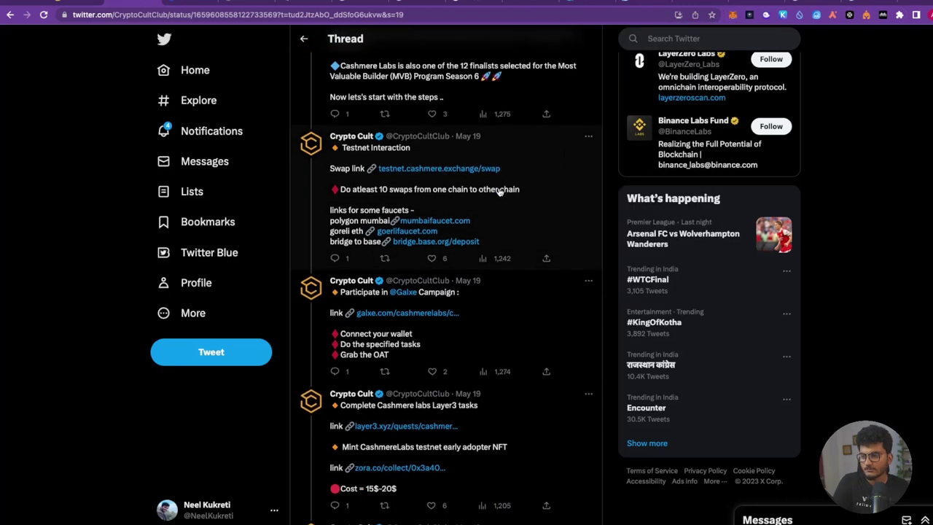
{"action": "left_click", "coordinate": [360, 313]}
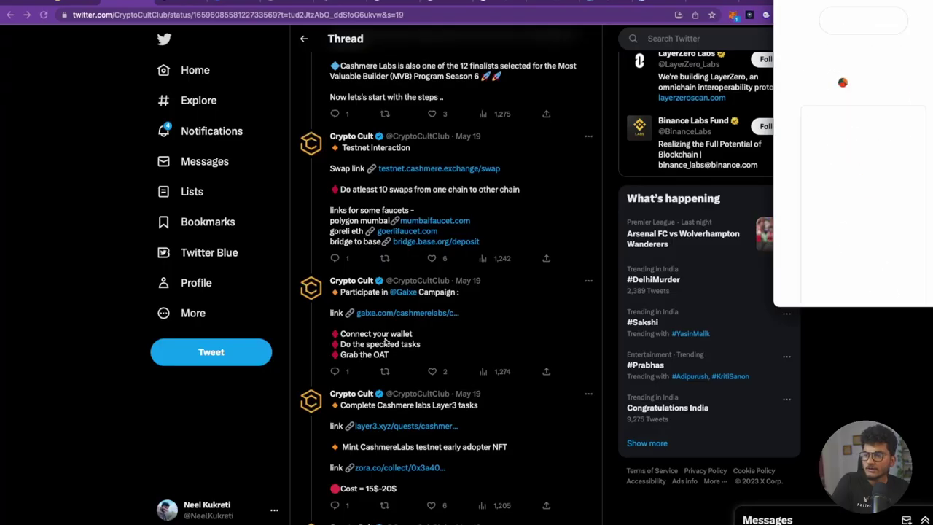
{"action": "scroll", "coordinate": [848, 266], "scroll_direction": "down", "scroll_amount": 3}
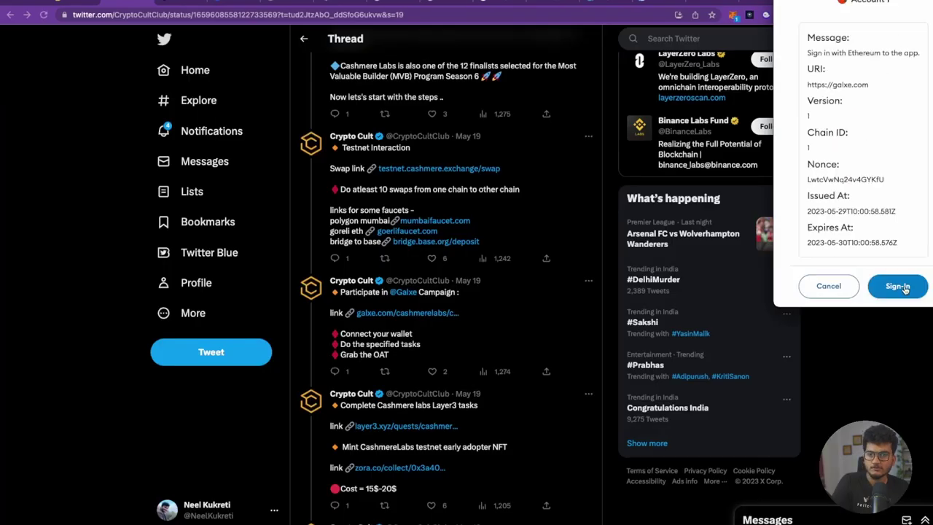
{"action": "left_click", "coordinate": [903, 287]}
{"action": "left_click", "coordinate": [184, 4]}
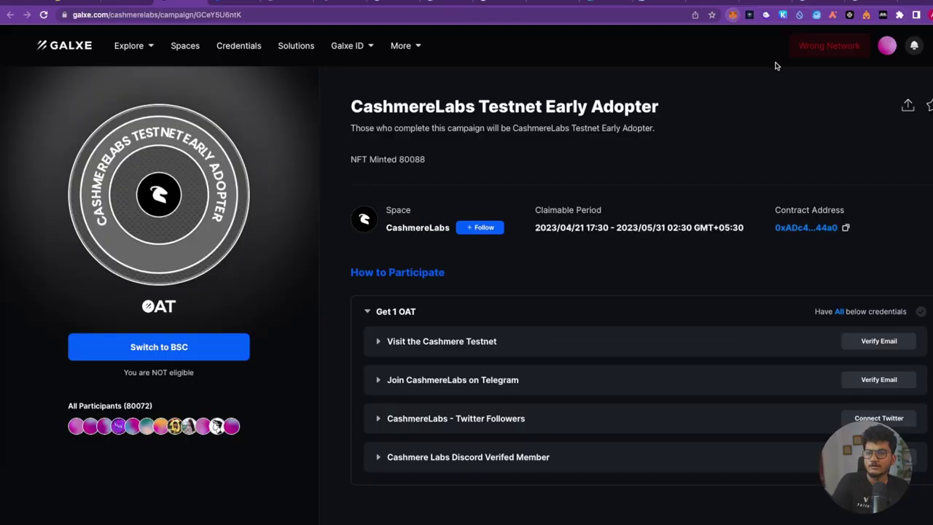
- Follow the CashmereLabs space on Galxe and start email verification for the Visit the Cashmere Testnet task
{"action": "left_click", "coordinate": [494, 230]}
{"action": "left_click", "coordinate": [421, 341]}
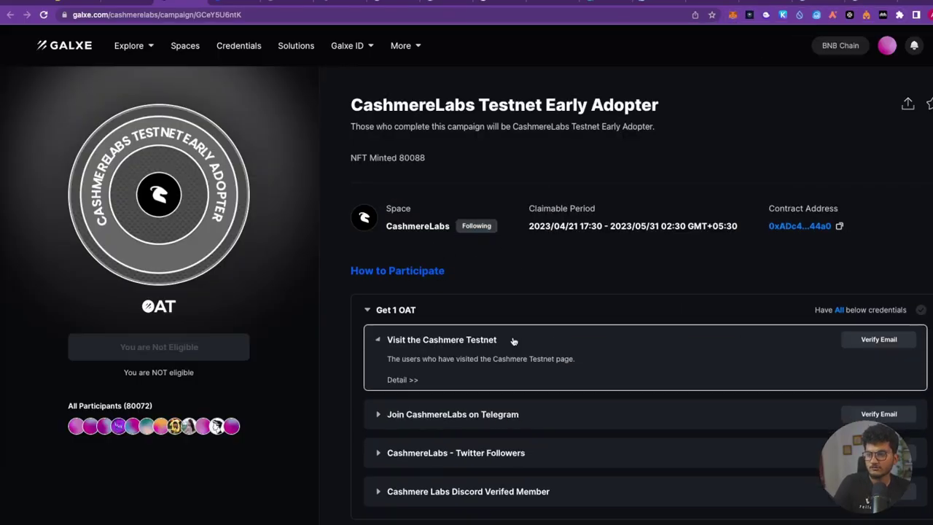
{"action": "left_click", "coordinate": [886, 341]}
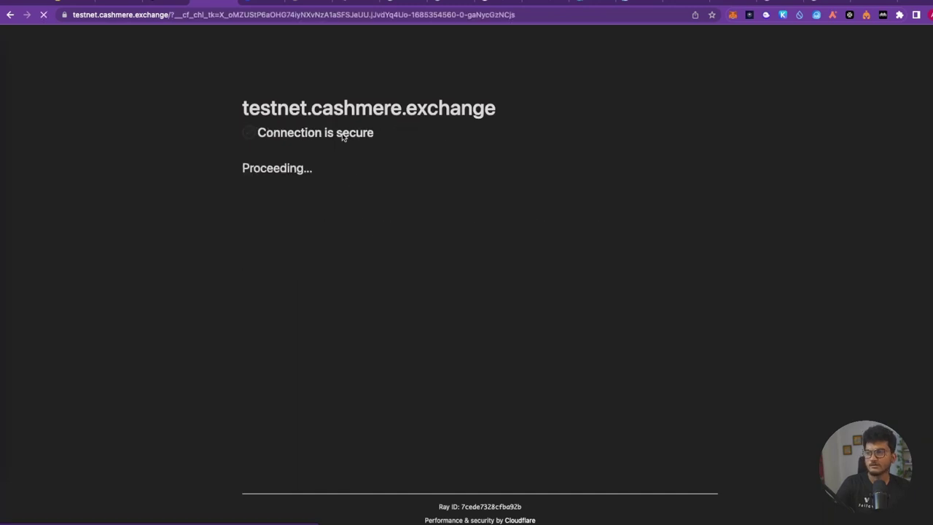
- Return to the Galxe campaign and verify the Visit the Cashmere Testnet and Join CashmereLabs on Telegram tasks
{"action": "left_click", "coordinate": [171, 4]}
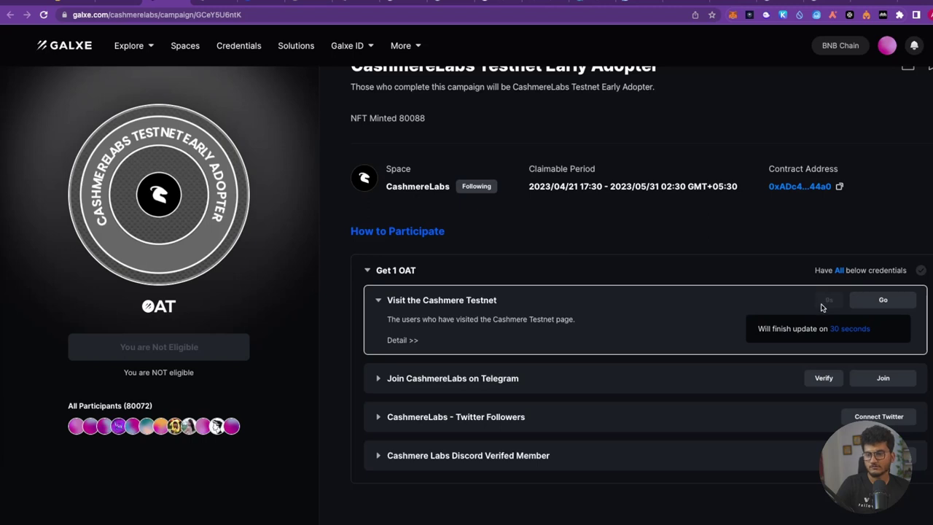
{"action": "left_click", "coordinate": [561, 370]}
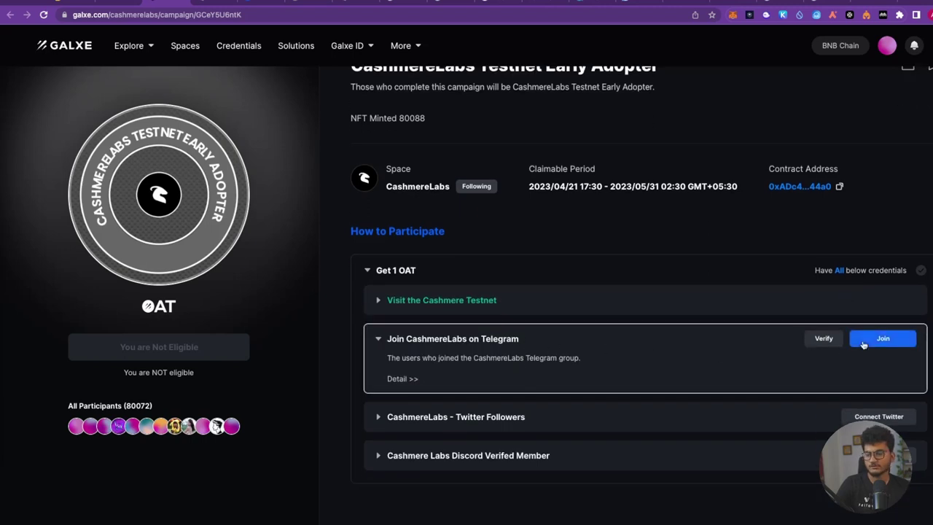
{"action": "left_click", "coordinate": [825, 343]}
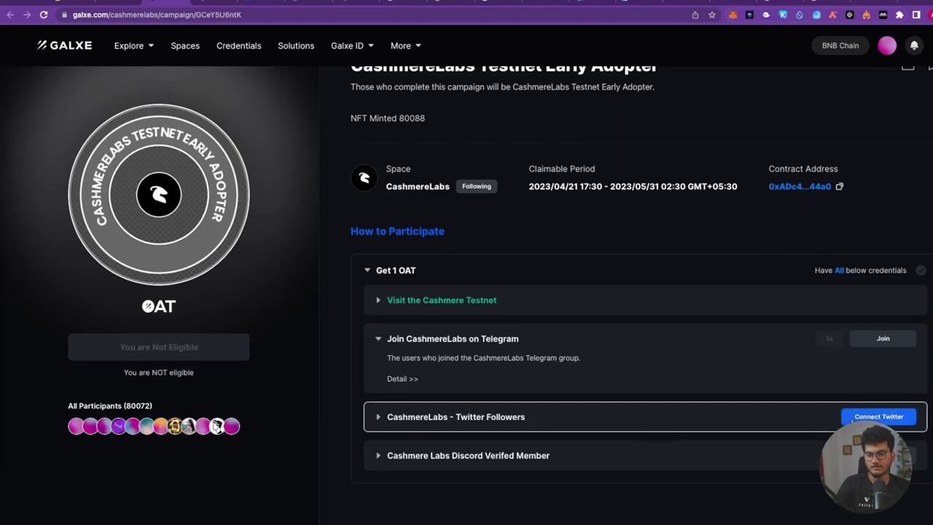
- Connect the Twitter account to Galxe by tweeting the verification message and submitting the tweet's link
{"action": "left_click", "coordinate": [853, 419]}
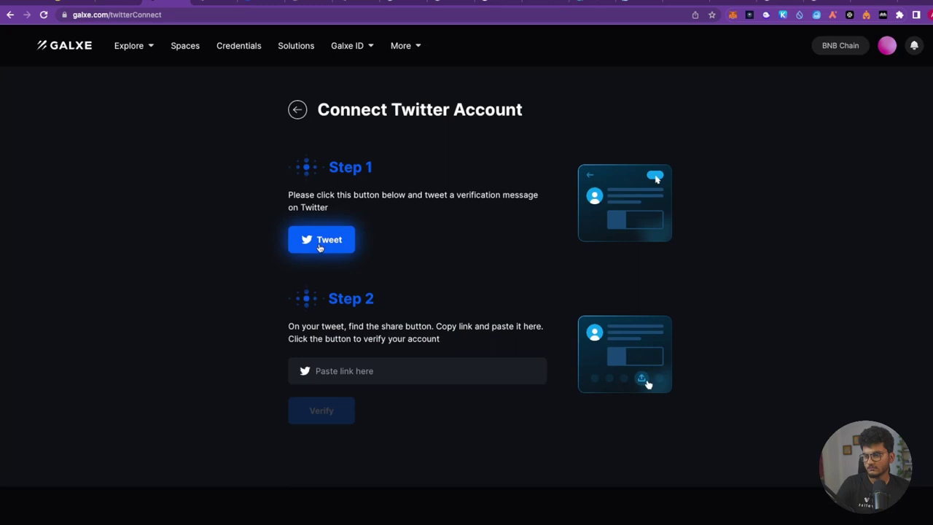
{"action": "left_click", "coordinate": [321, 240]}
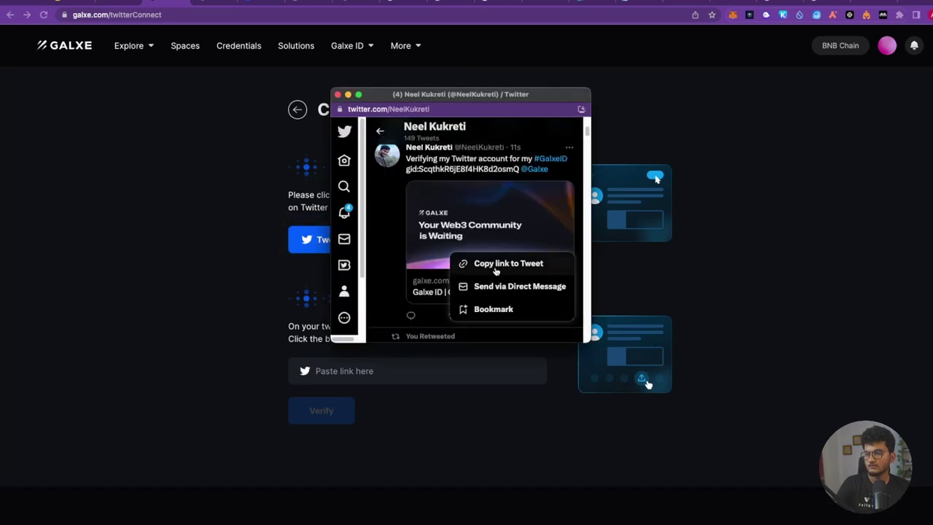
{"action": "left_click", "coordinate": [496, 272]}
{"action": "left_click", "coordinate": [338, 95]}
{"action": "right_click", "coordinate": [376, 368]}
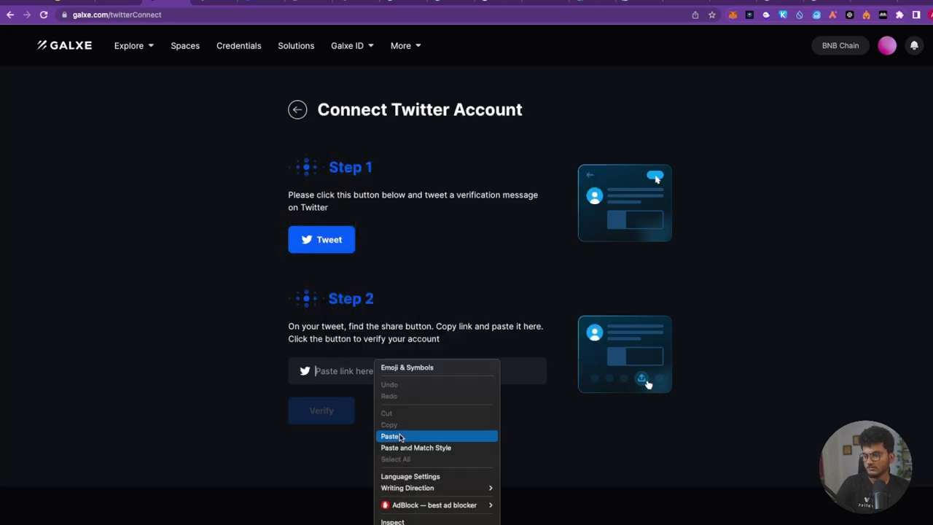
{"action": "left_click", "coordinate": [399, 437]}
{"action": "left_click", "coordinate": [347, 417]}
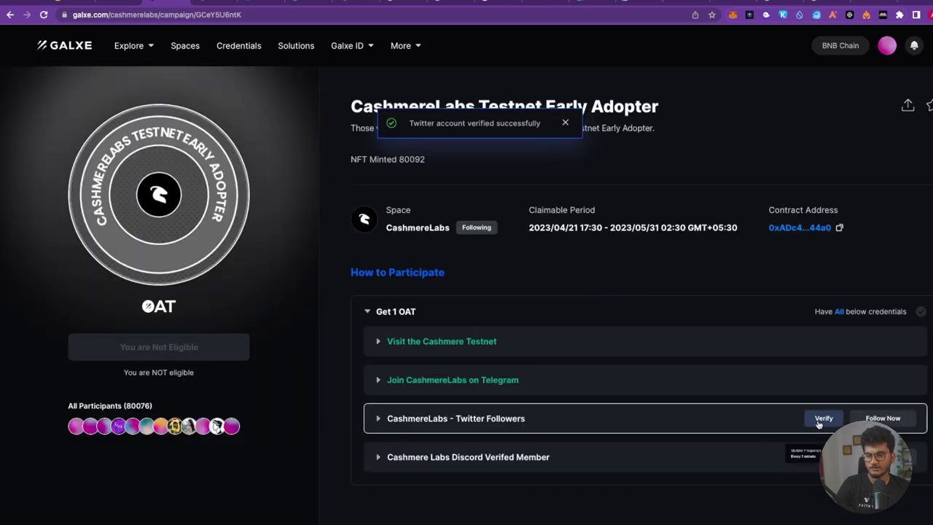
- Open Cashmere Labs' Twitter profile from the Twitter Followers task and verify the follow on Galxe
{"action": "left_click", "coordinate": [883, 418]}
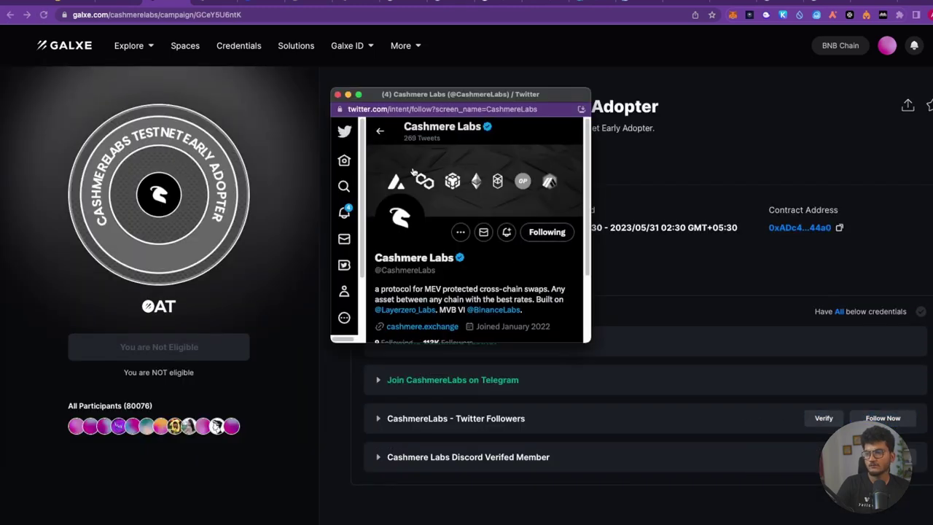
{"action": "left_click", "coordinate": [824, 418]}
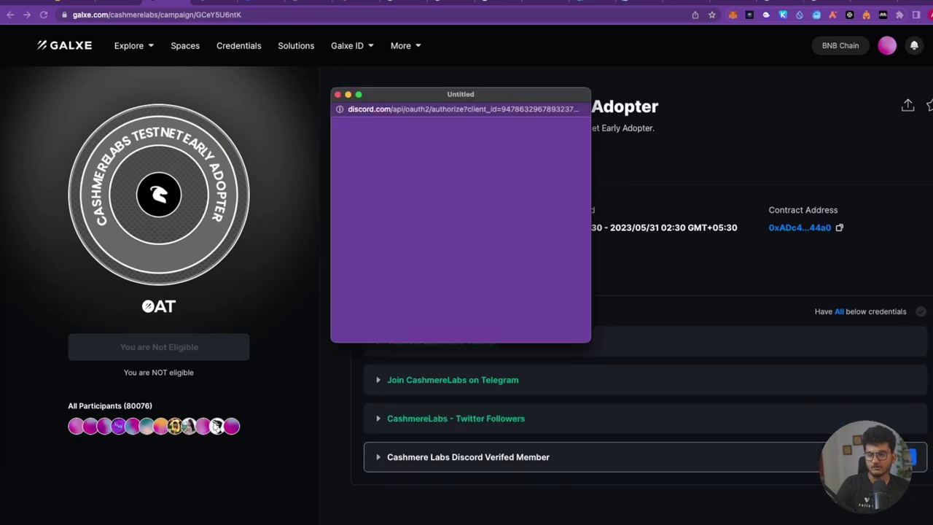
- Authorize Discord for Galxe, accept the Cashmere Labs server invite and continue to the server in Discord's web version
{"action": "left_click", "coordinate": [538, 327]}
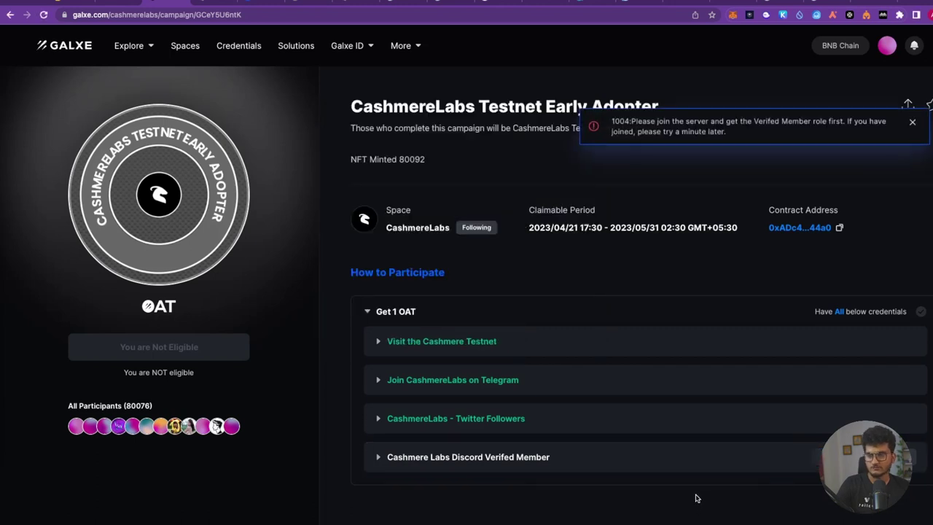
{"action": "left_click", "coordinate": [914, 122]}
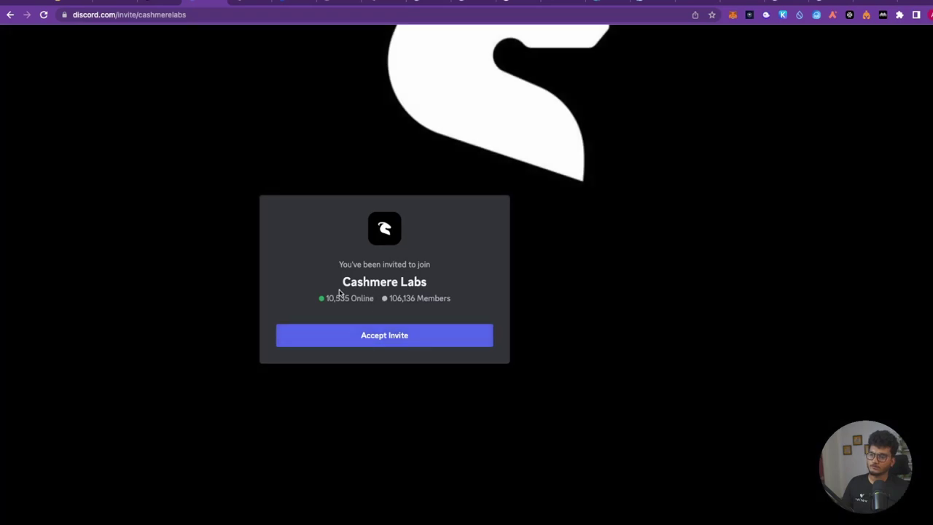
{"action": "left_click", "coordinate": [371, 334]}
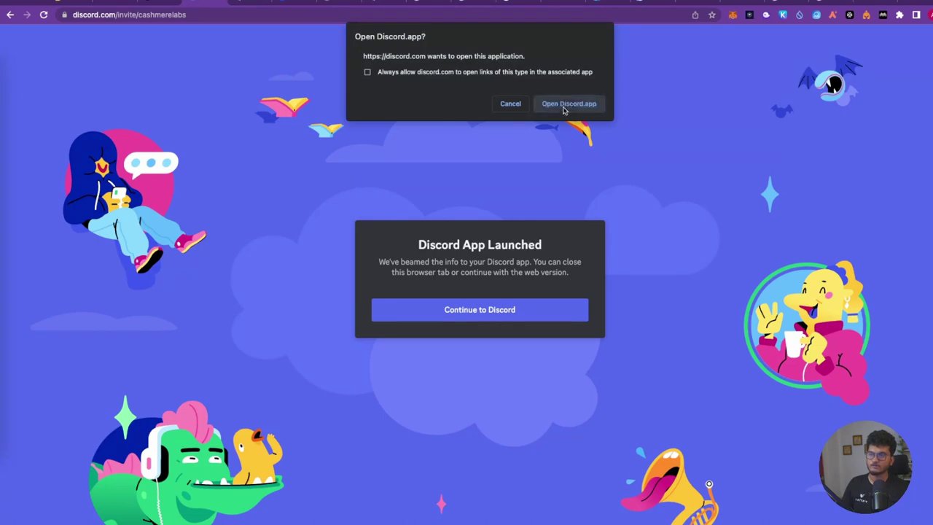
{"action": "left_click", "coordinate": [565, 105]}
{"action": "left_click", "coordinate": [430, 309]}
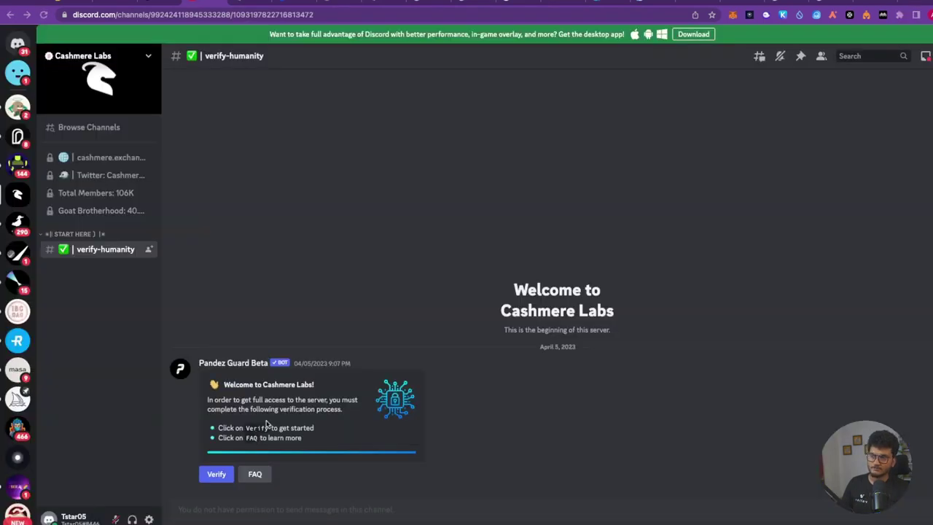
- Complete the bot verification in the verify-humanity channel and verify the Cashmere Labs Discord Verifed Member task on Galxe
{"action": "left_click", "coordinate": [221, 476]}
{"action": "left_click", "coordinate": [219, 460]}
{"action": "left_click", "coordinate": [219, 460]}
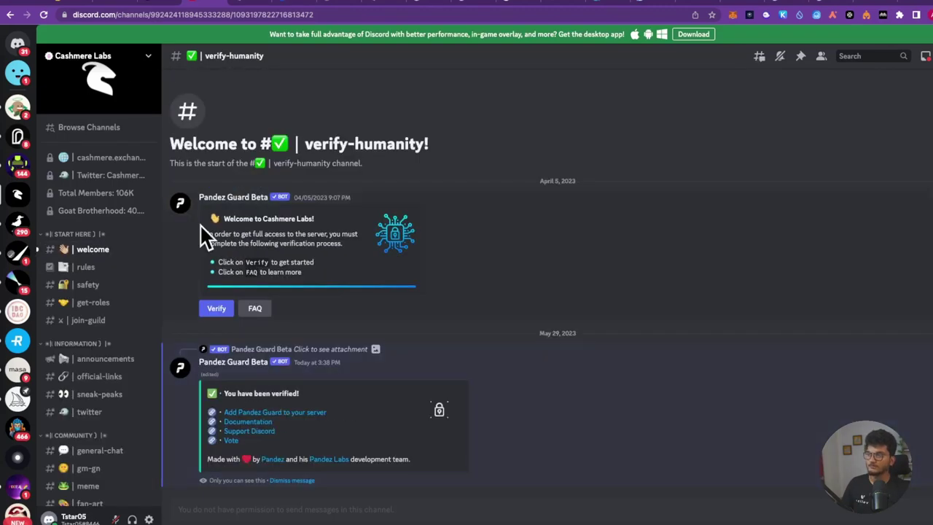
{"action": "key", "text": "ctrl+w"}
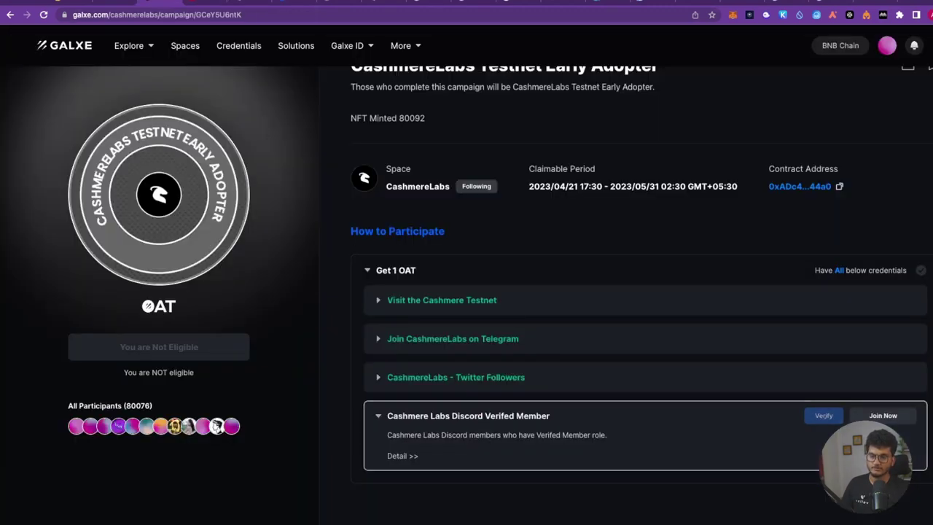
{"action": "left_click", "coordinate": [824, 415]}
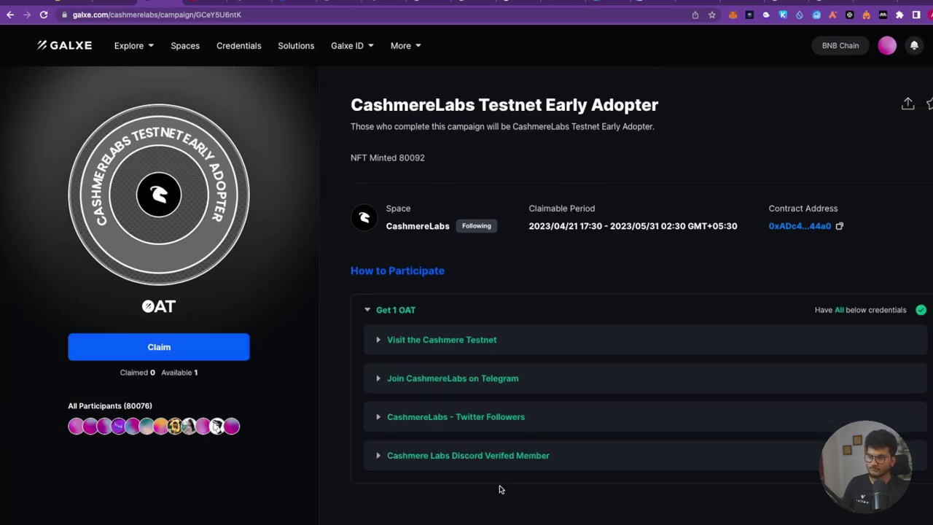
- Claim the CashmereLabs Testnet Early Adopter OAT and confirm the BNB Chain transaction in the wallet
{"action": "left_click", "coordinate": [161, 346]}
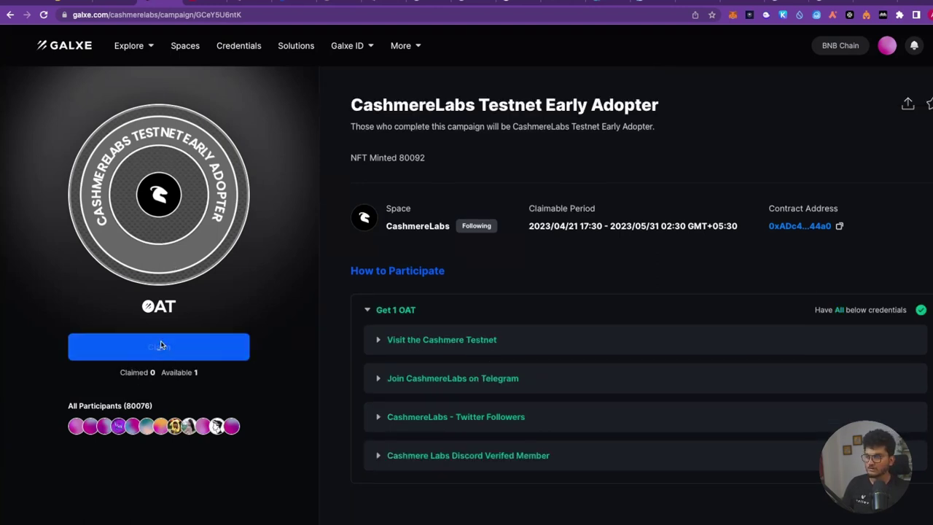
{"action": "left_click", "coordinate": [383, 343]}
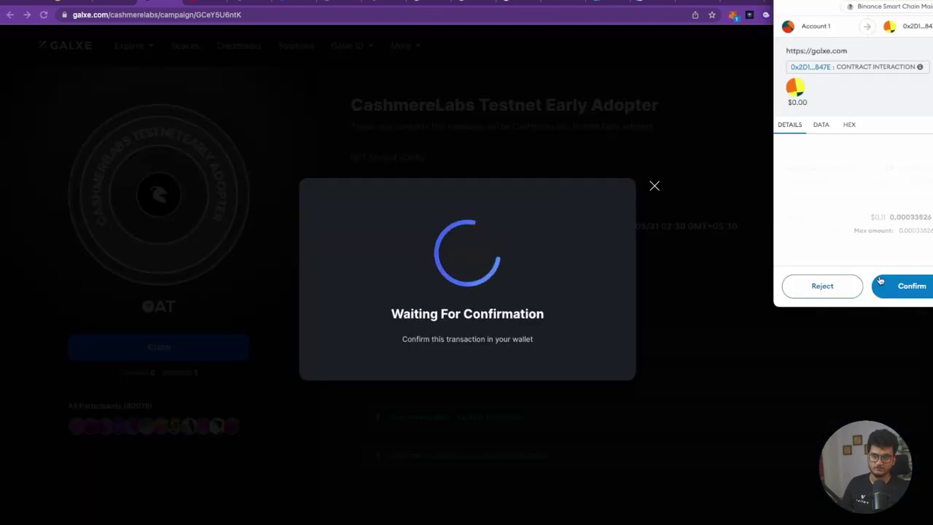
{"action": "left_click", "coordinate": [877, 284]}
- Open the Layer3 Introduction to Cashmere quest from the Crypto Cult thread and begin it
{"action": "left_click", "coordinate": [101, 5]}
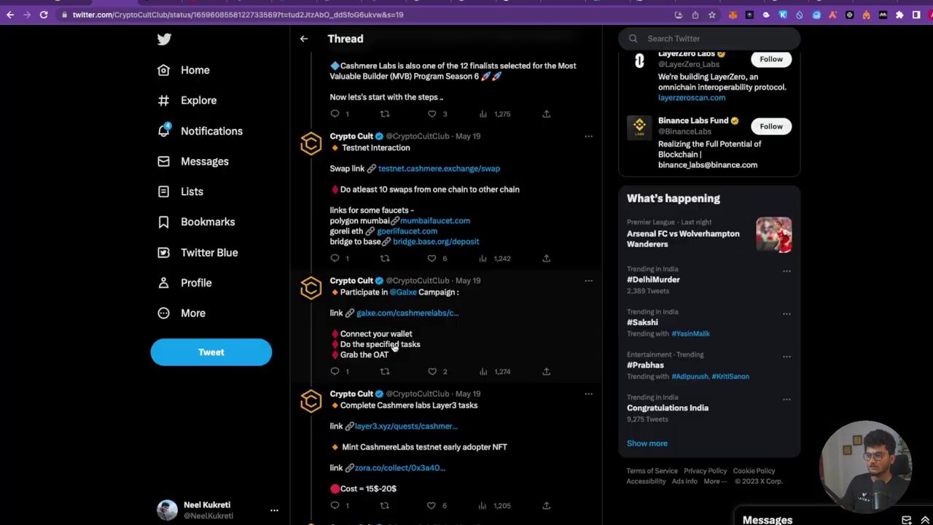
{"action": "scroll", "coordinate": [414, 307], "scroll_direction": "down", "scroll_amount": 1}
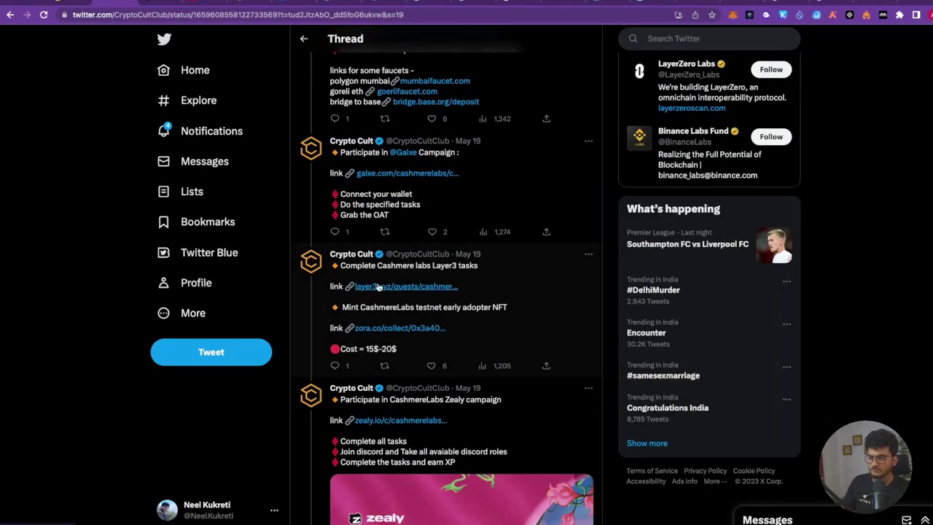
{"action": "left_click", "coordinate": [169, 3]}
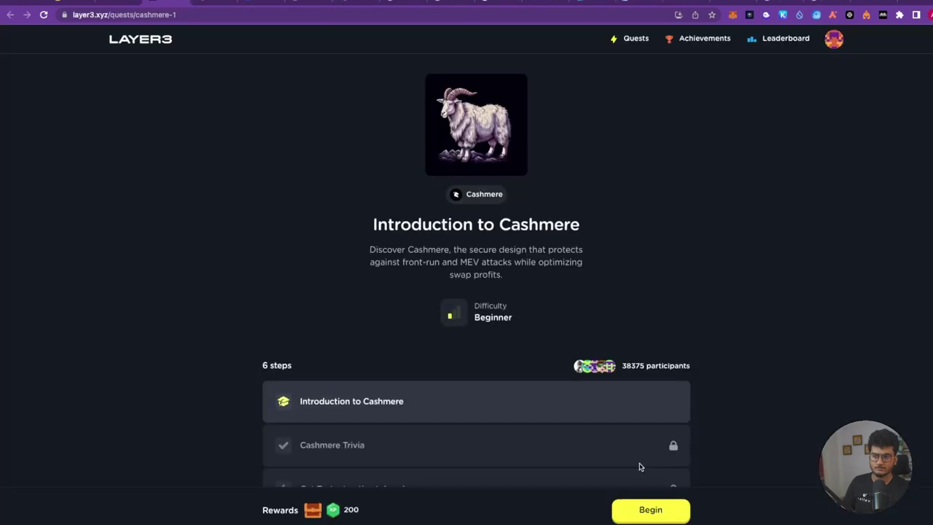
{"action": "left_click", "coordinate": [649, 506]}
- Go through the introduction slides and answer the Cashmere Trivia question with Cross-chain Asset Swaps
{"action": "left_click", "coordinate": [663, 509]}
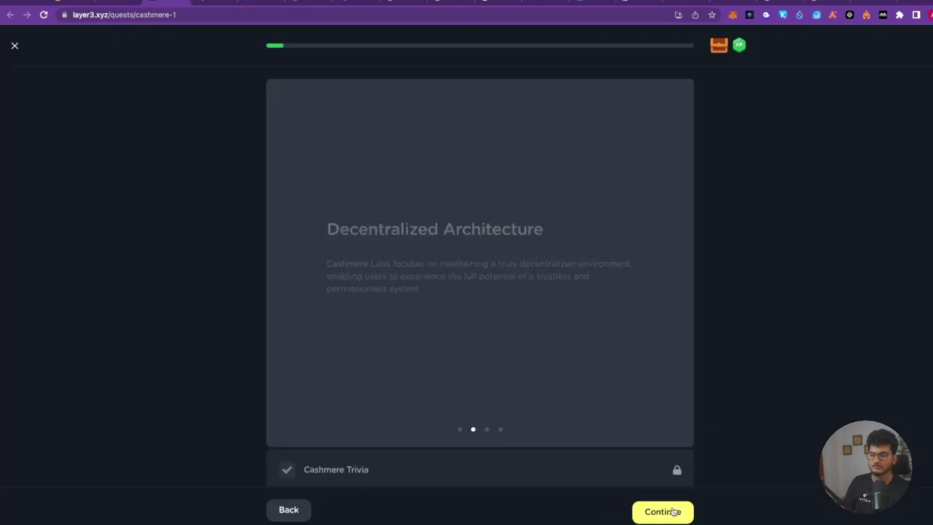
{"action": "left_click", "coordinate": [663, 509]}
{"action": "left_click", "coordinate": [664, 509]}
{"action": "left_click", "coordinate": [663, 510]}
{"action": "left_click", "coordinate": [479, 317]}
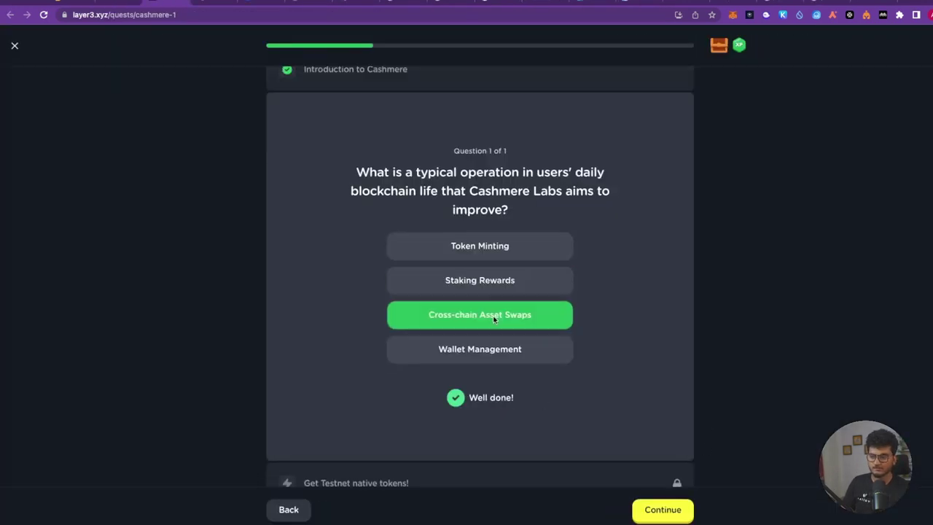
{"action": "left_click", "coordinate": [664, 510]}
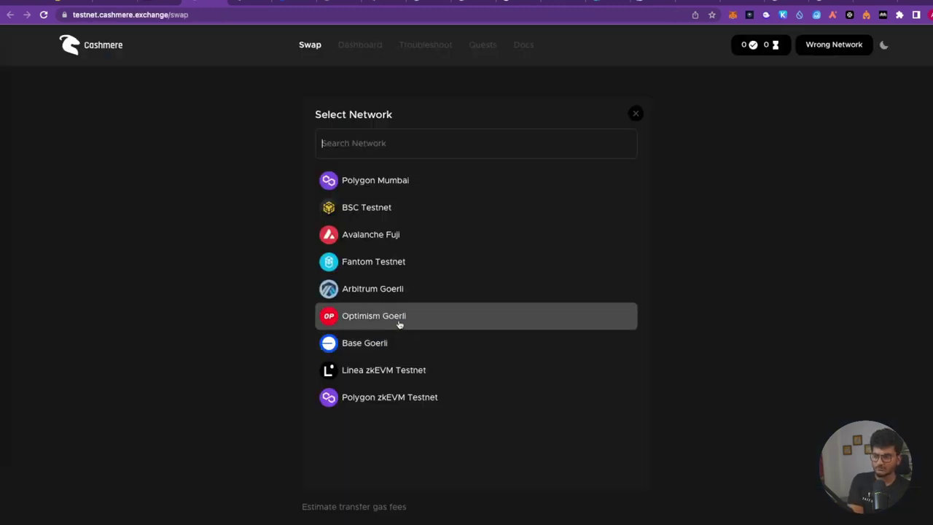
- Set the Cashmere swap's source network to Optimism Goerli and return to the Layer3 quest
{"action": "left_click", "coordinate": [398, 321]}
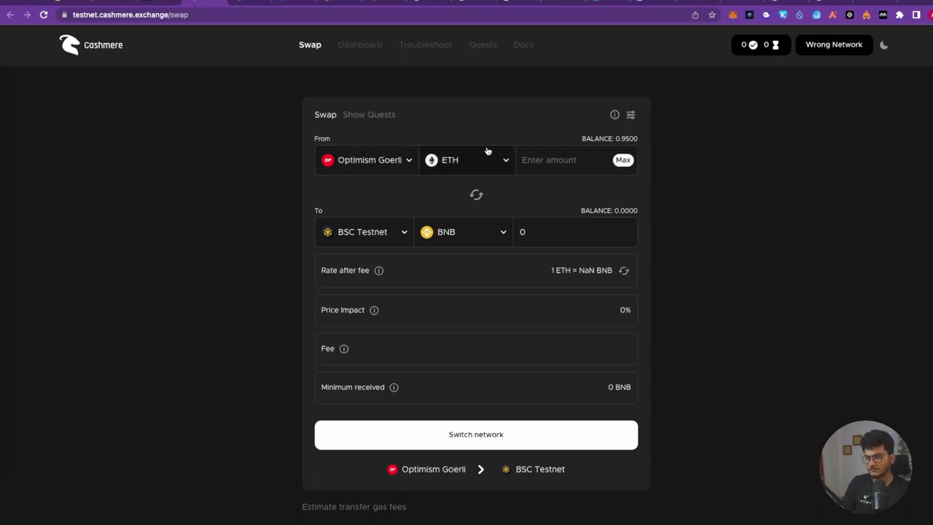
{"action": "key", "text": "ctrl+shift+Tab"}
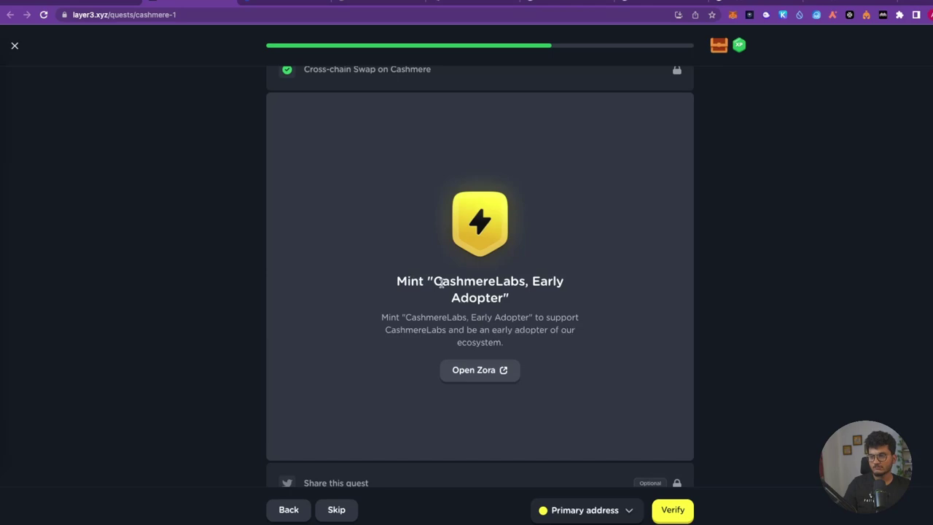
- Open Zora from the Mint "CashmereLabs, Early Adopter" task and connect the MetaMask wallet
{"action": "left_click_drag", "start_coordinate": [440, 283], "coordinate": [531, 294]}
{"action": "left_click", "coordinate": [471, 372]}
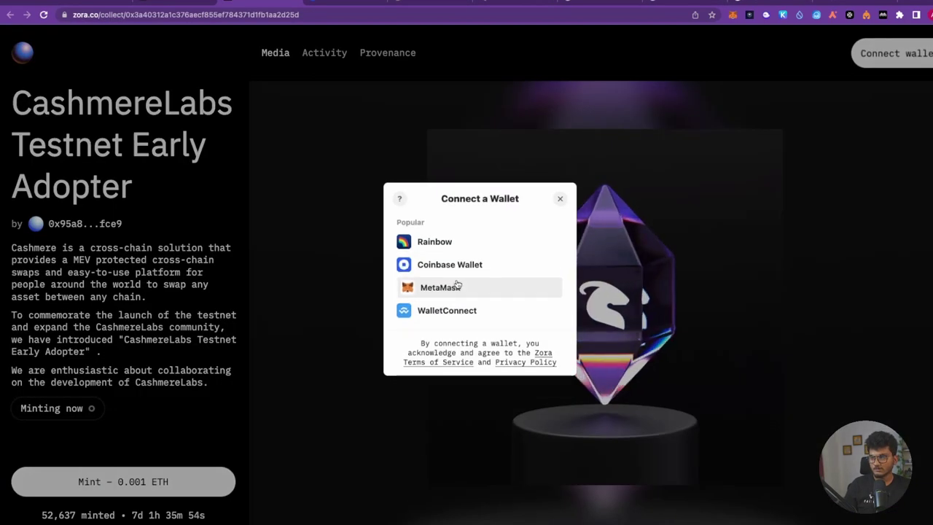
{"action": "left_click", "coordinate": [457, 285]}
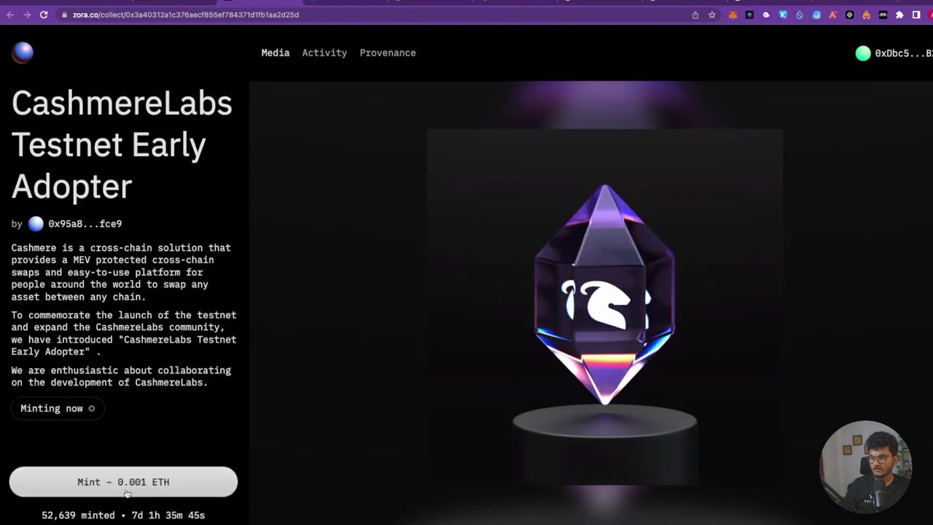
- Mint one CashmereLabs Testnet Early Adopter NFT for 0.001 ETH in the wallet and verify the mint task on Layer3
{"action": "left_click", "coordinate": [126, 482]}
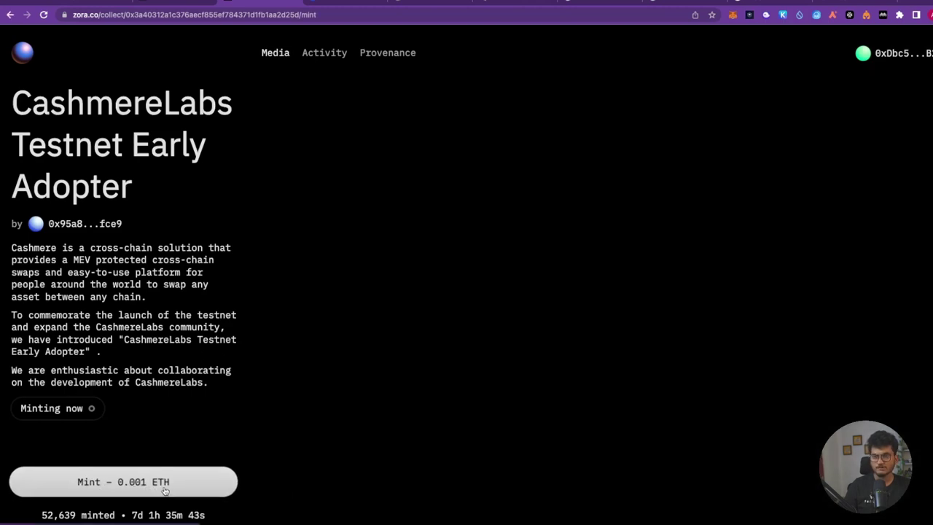
{"action": "left_click", "coordinate": [168, 369]}
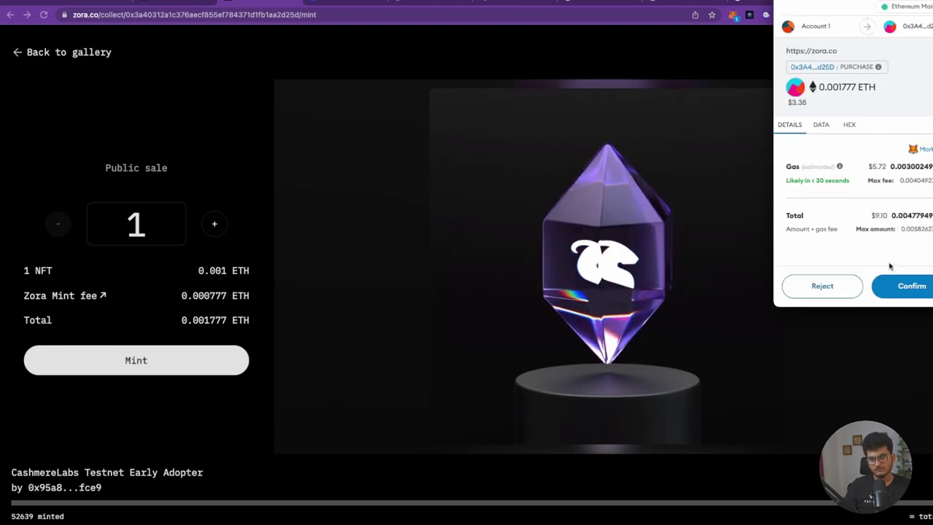
{"action": "left_click", "coordinate": [903, 286]}
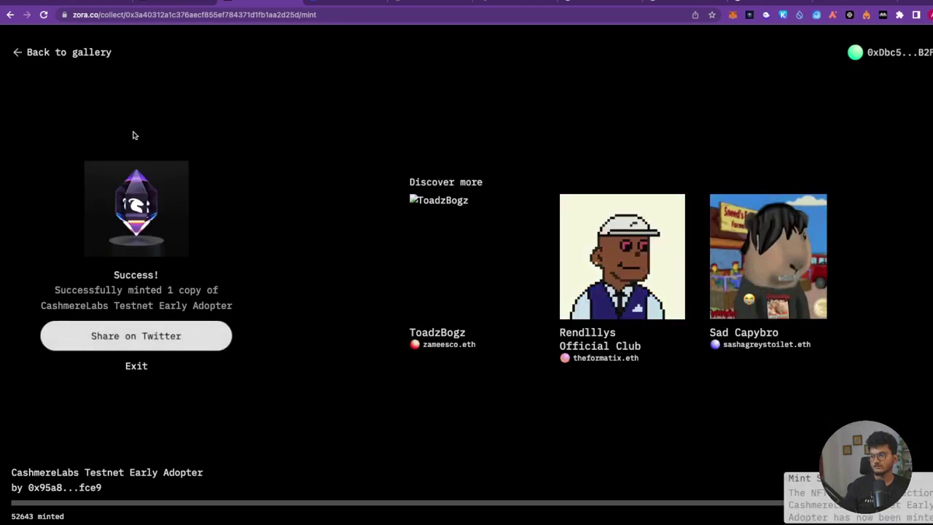
{"action": "left_click", "coordinate": [172, 6]}
{"action": "left_click", "coordinate": [672, 510]}
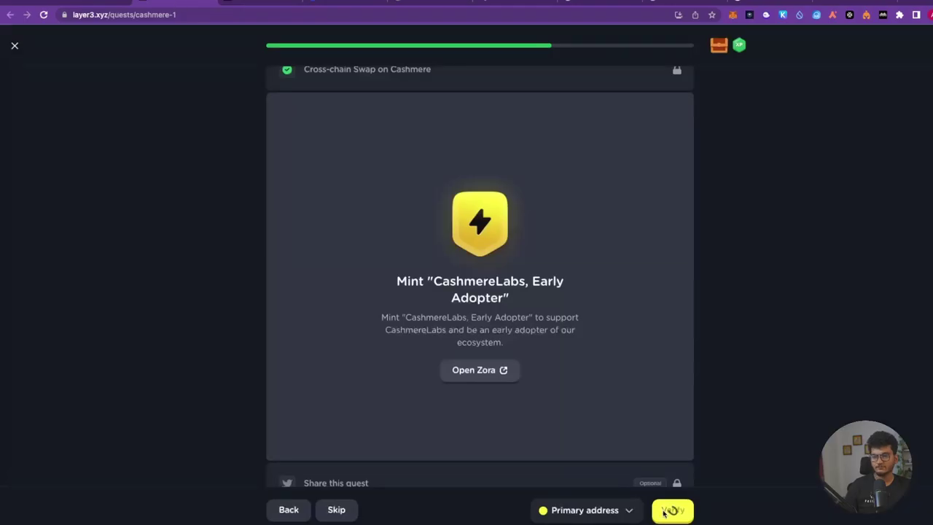
- Tweet "Check out Cashmere Labs quest on Layer3!" from the Share this quest task and submit the task for verification
{"action": "left_click", "coordinate": [490, 368]}
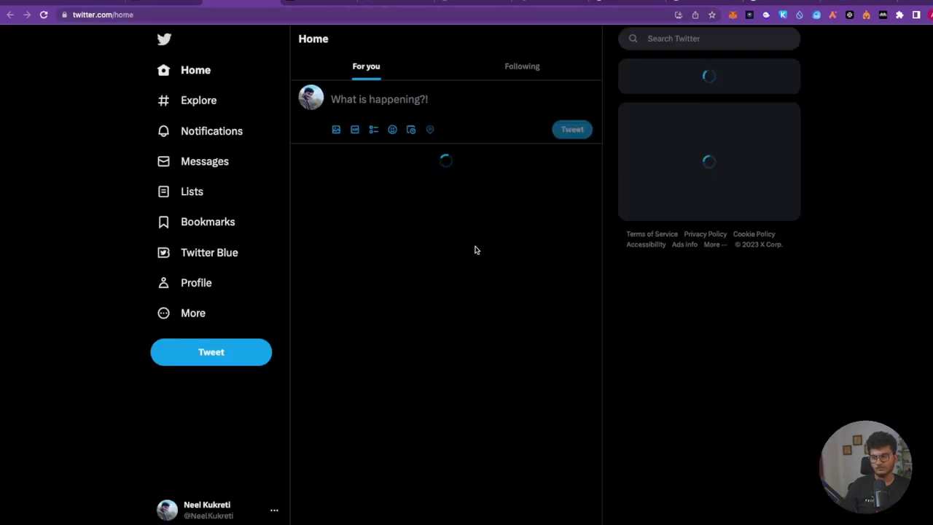
{"action": "key", "text": "BackSpace"}
{"action": "left_click", "coordinate": [584, 168]}
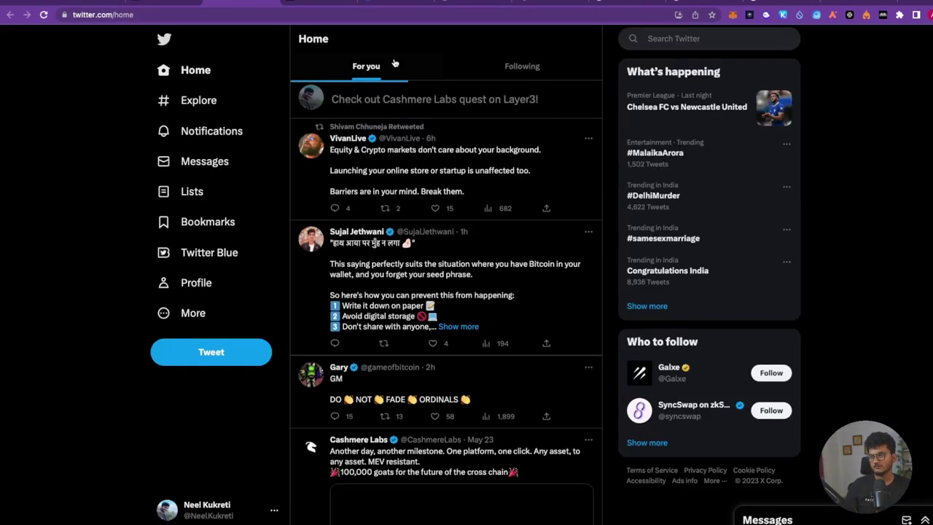
{"action": "key", "text": "super+w"}
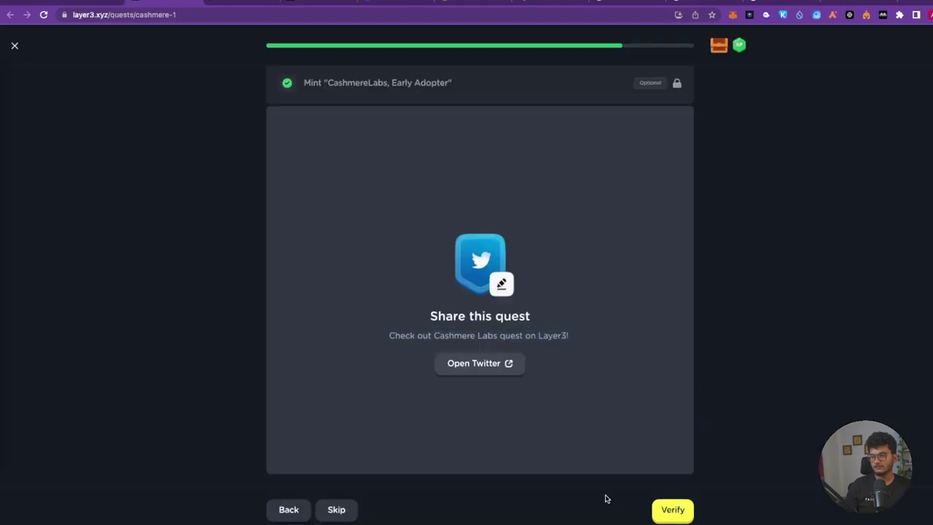
{"action": "left_click", "coordinate": [678, 517]}
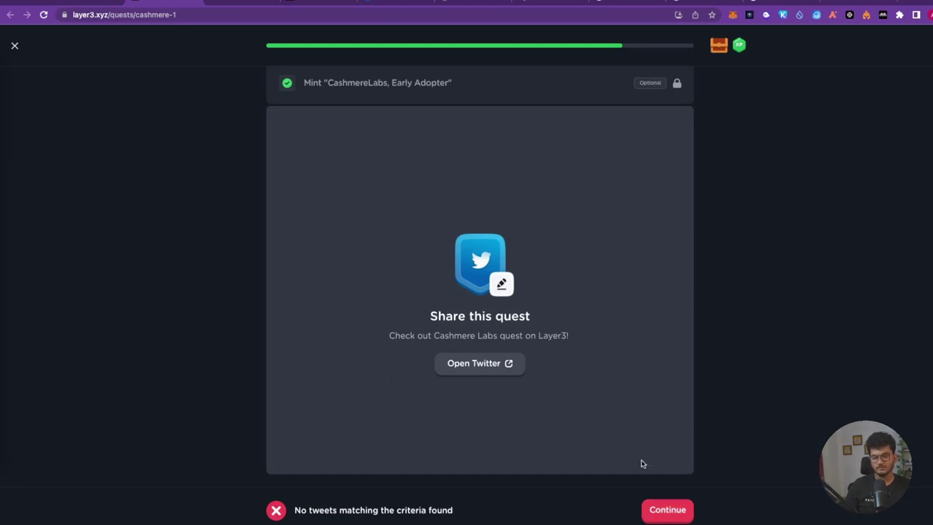
{"action": "left_click", "coordinate": [668, 511]}
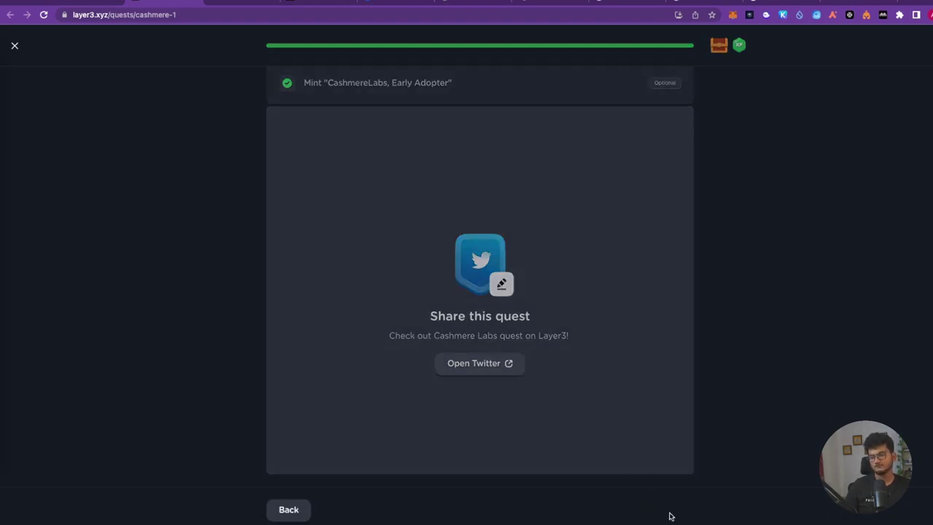
- Finish the Layer3 quest, open the reward chest and continue past the rewards
{"action": "left_click", "coordinate": [664, 510]}
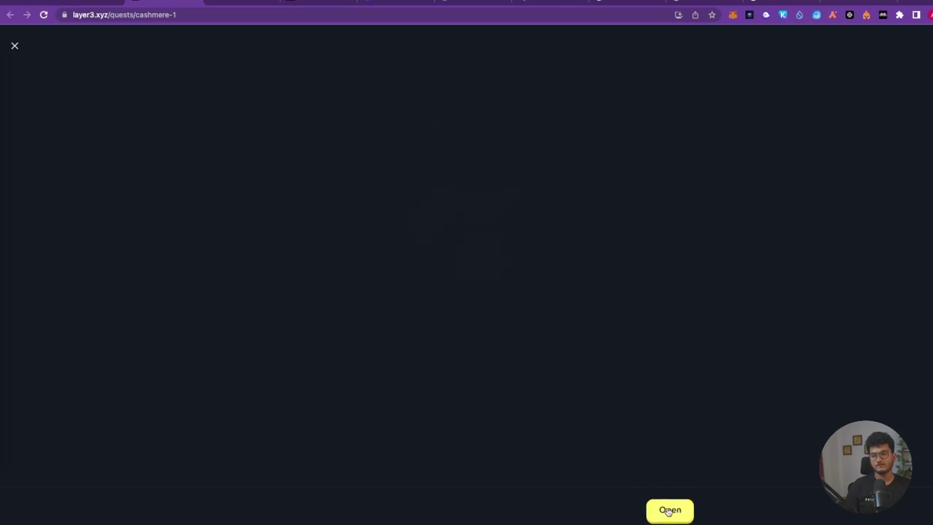
{"action": "left_click", "coordinate": [670, 509]}
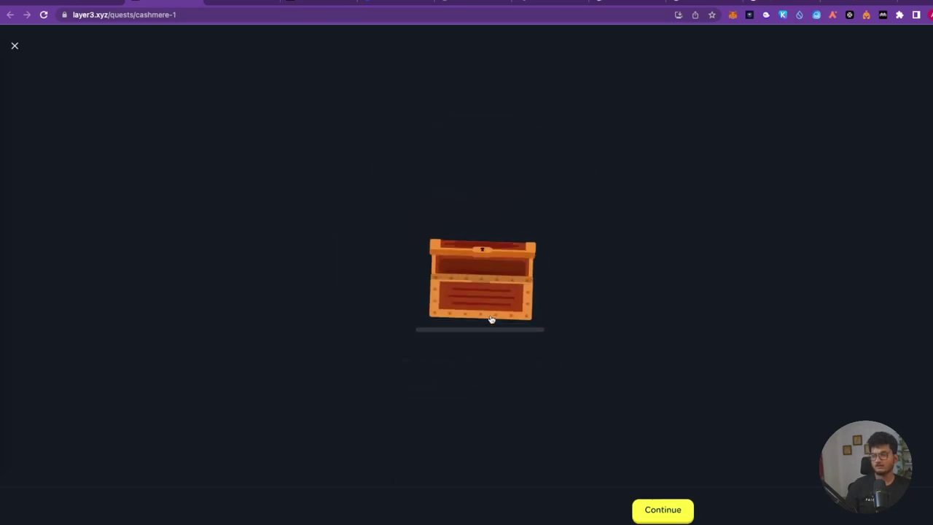
{"action": "left_click", "coordinate": [674, 519]}
{"action": "left_click", "coordinate": [677, 511]}
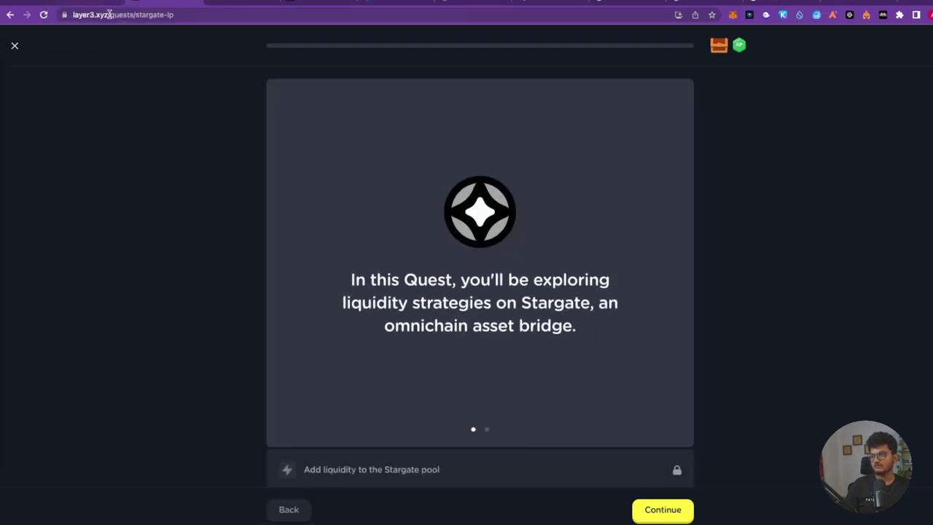
- Open the CashmereLabs Zealy campaign from the Crypto Cult thread and bring up its sign-in options
{"action": "left_click", "coordinate": [93, 3]}
{"action": "scroll", "coordinate": [388, 299], "scroll_direction": "down", "scroll_amount": 3}
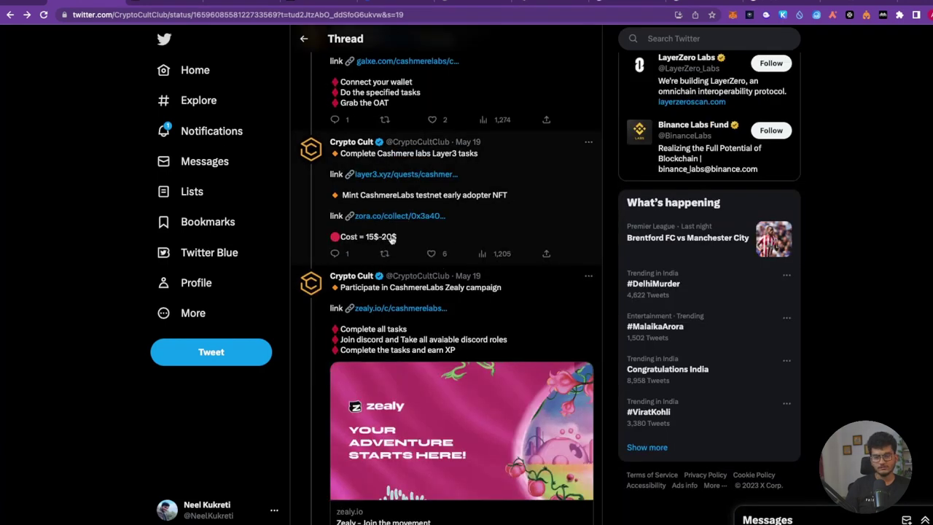
{"action": "scroll", "coordinate": [392, 239], "scroll_direction": "down", "scroll_amount": 2}
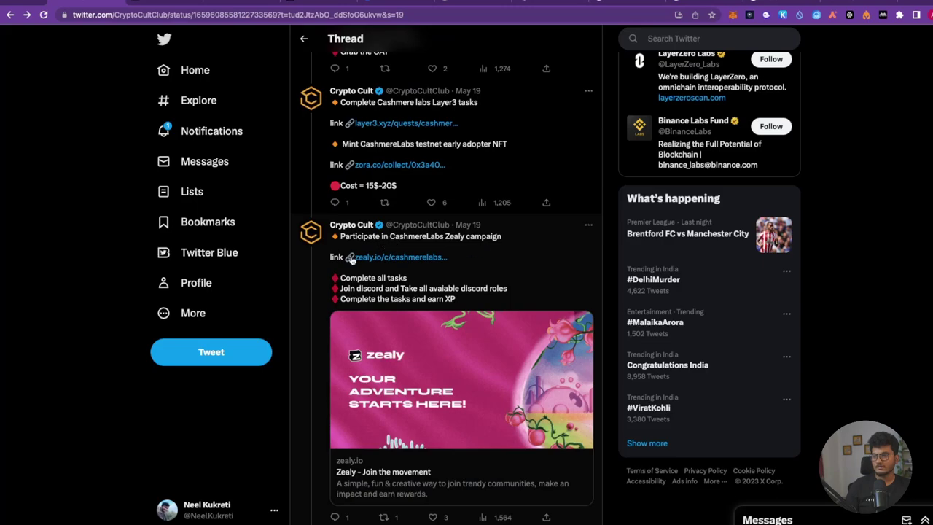
{"action": "left_click", "coordinate": [392, 258]}
{"action": "left_click", "coordinate": [105, 7]}
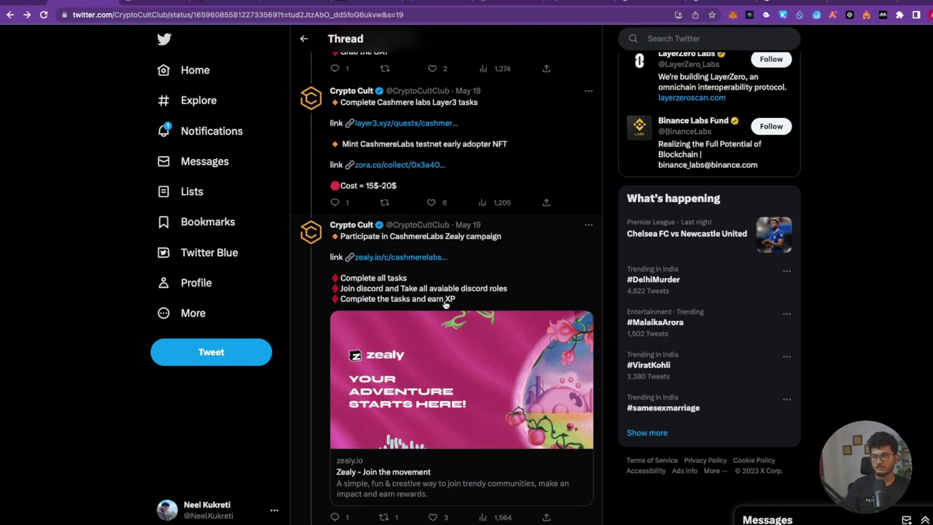
{"action": "left_click", "coordinate": [145, 5]}
{"action": "left_click", "coordinate": [484, 243]}
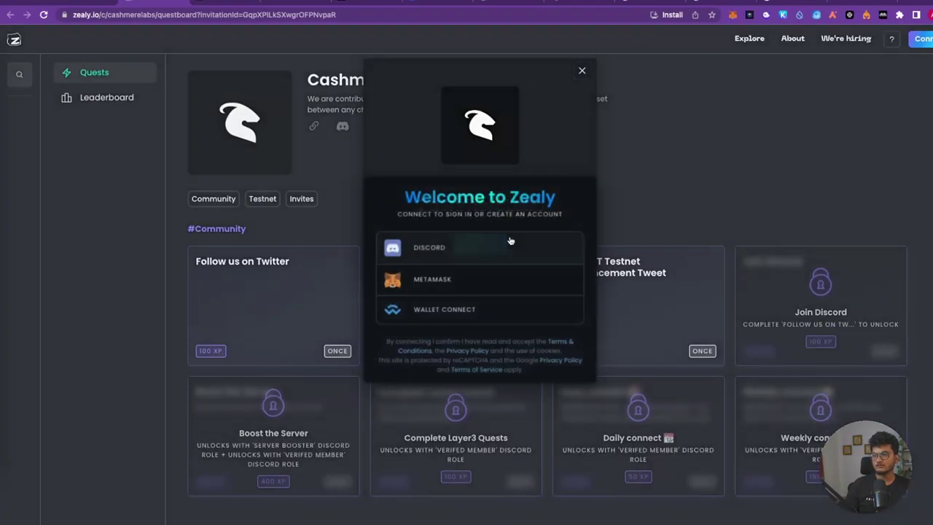
- Sign in to the CashmereLabs Zealy campaign with MetaMask and look over its available quests
{"action": "left_click", "coordinate": [470, 279]}
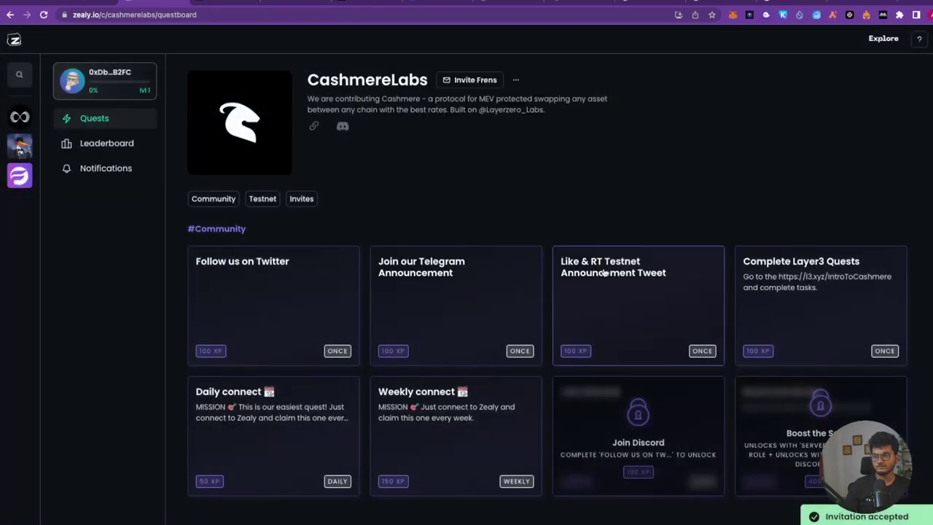
{"action": "scroll", "coordinate": [576, 299], "scroll_direction": "down", "scroll_amount": 3}
{"action": "scroll", "coordinate": [510, 306], "scroll_direction": "up", "scroll_amount": 3}
- Visit the Cashmere Labs Twitter profile from the Follow us on Twitter quest and claim its 100 XP reward
{"action": "left_click", "coordinate": [350, 285]}
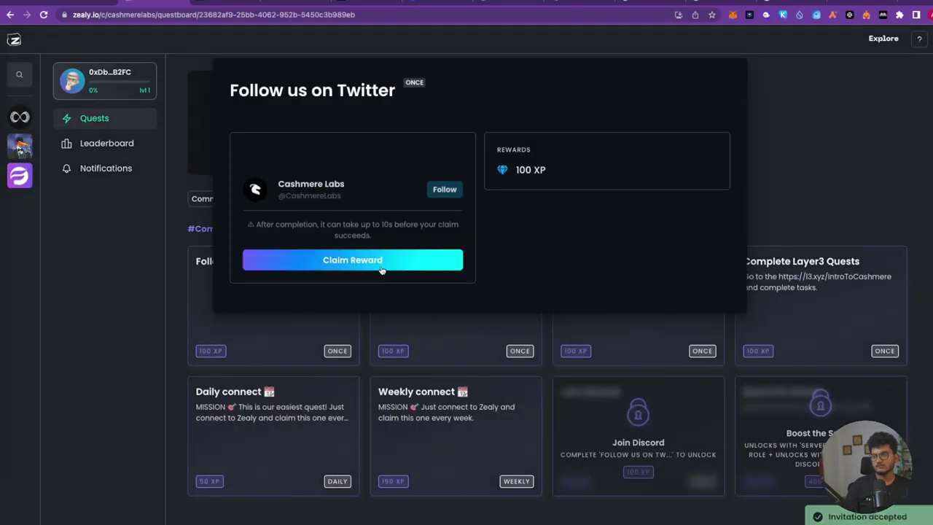
{"action": "left_click", "coordinate": [444, 190]}
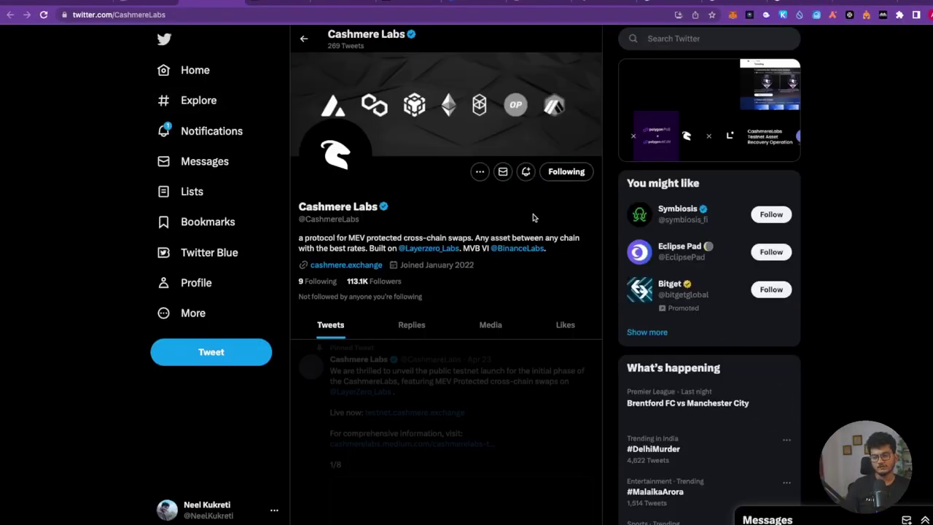
{"action": "key", "text": "ctrl+w"}
{"action": "left_click", "coordinate": [408, 269]}
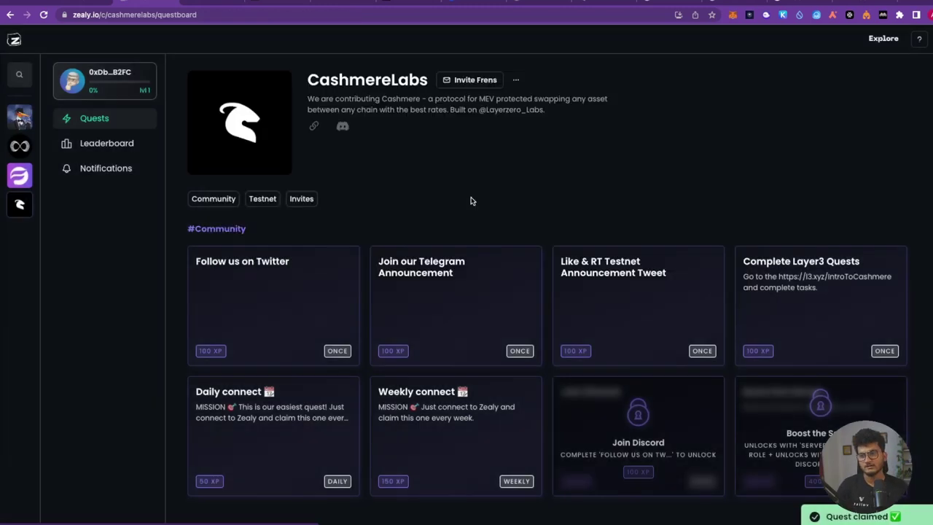
- Open the Daily connect quest in the Community section and claim its 50 XP reward
{"action": "scroll", "coordinate": [463, 204], "scroll_direction": "down", "scroll_amount": 2}
{"action": "left_click", "coordinate": [321, 298]}
{"action": "left_click", "coordinate": [372, 217]}
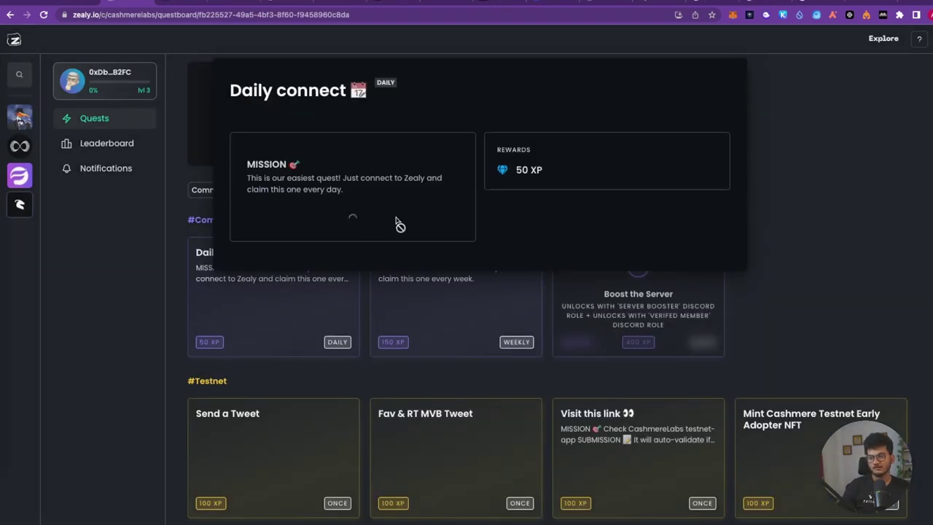
- Switch to the get-roles channel of the Cashmere Labs Discord server
{"action": "key", "text": "ctrl+Tab"}
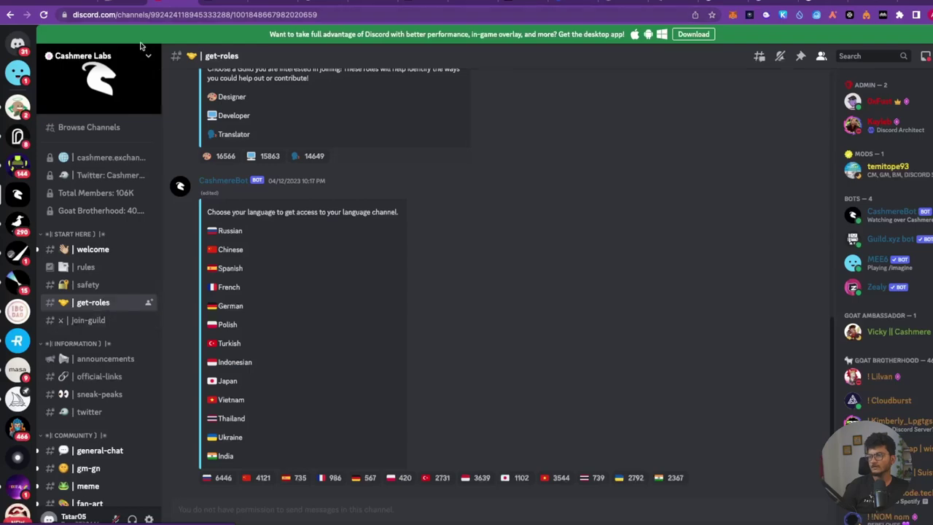